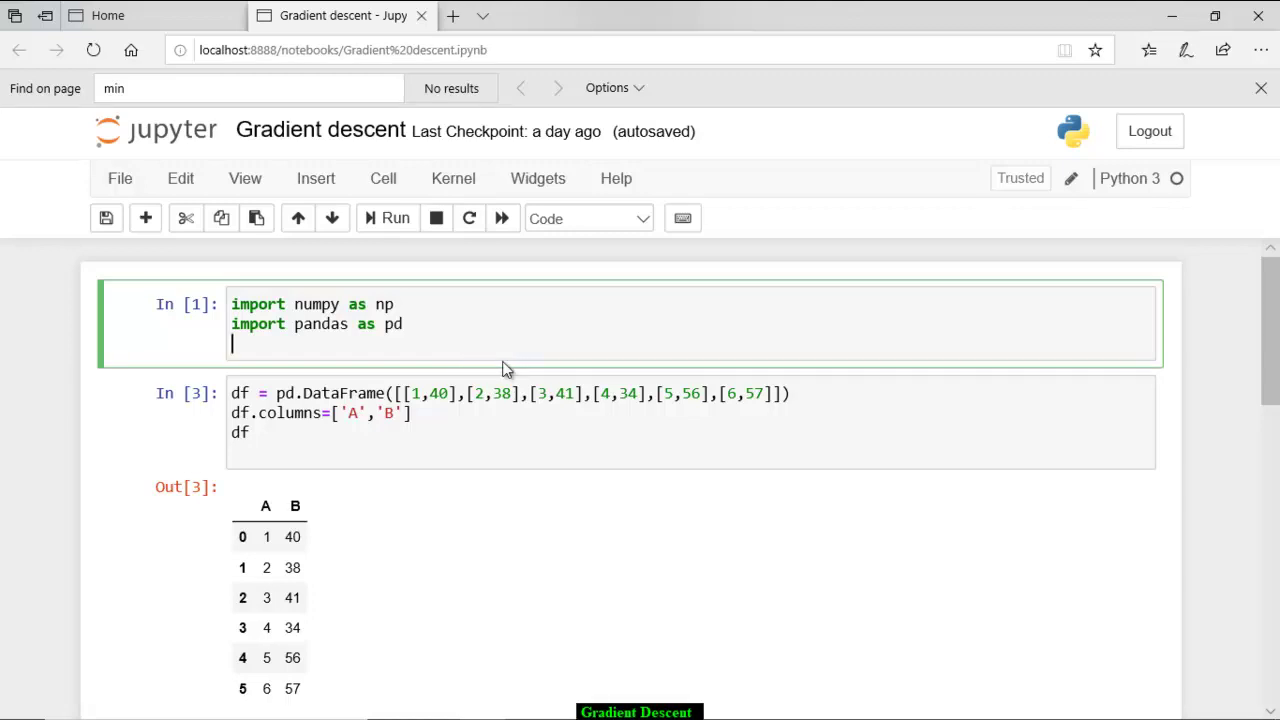
Move past the data table to the LinearRegression cell showing slope 3.77142857 and intercept 31.13333333
{"action": "left_click", "coordinate": [504, 368]}
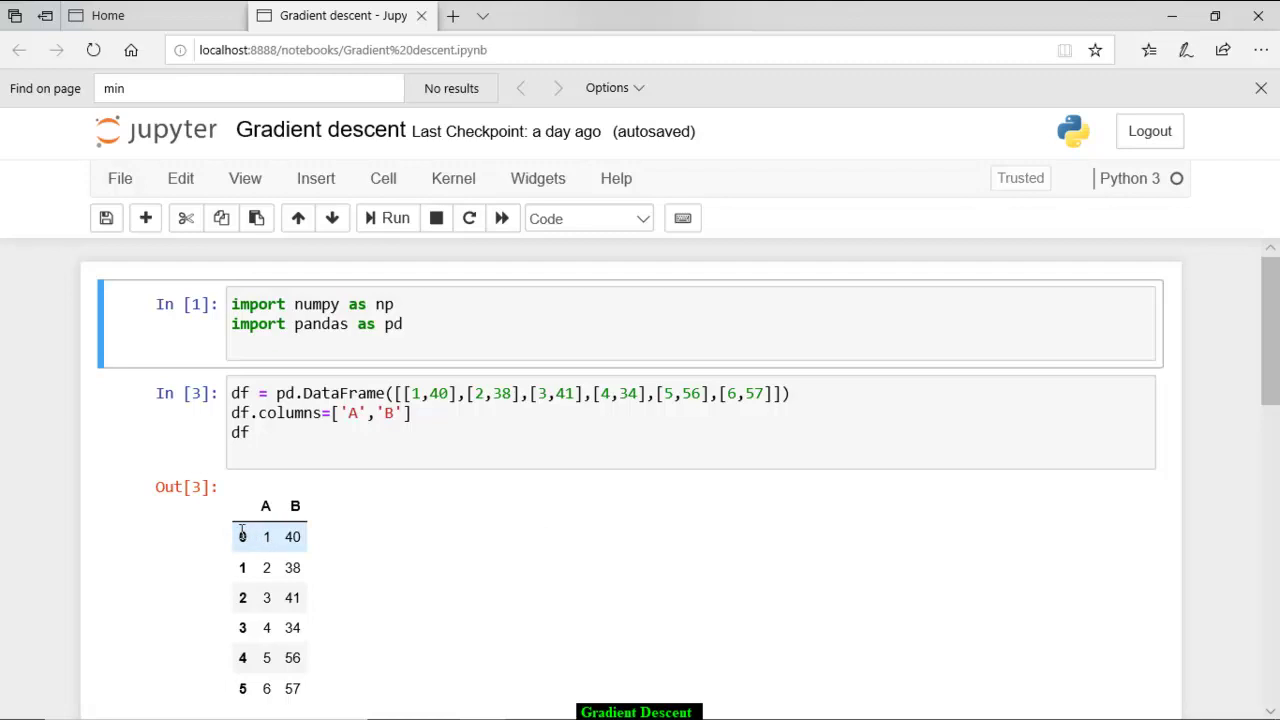
{"action": "left_click_drag", "start_coordinate": [241, 533], "coordinate": [308, 706]}
{"action": "left_click", "coordinate": [512, 577]}
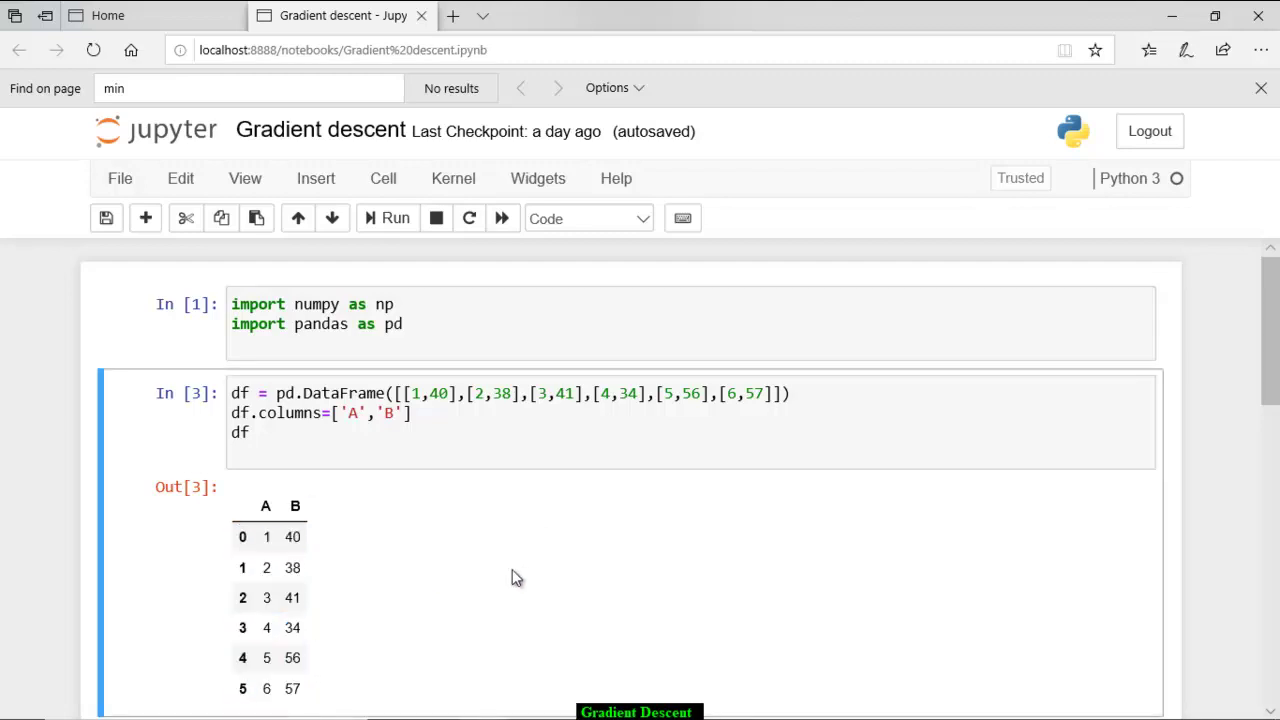
{"action": "key", "text": "Down"}
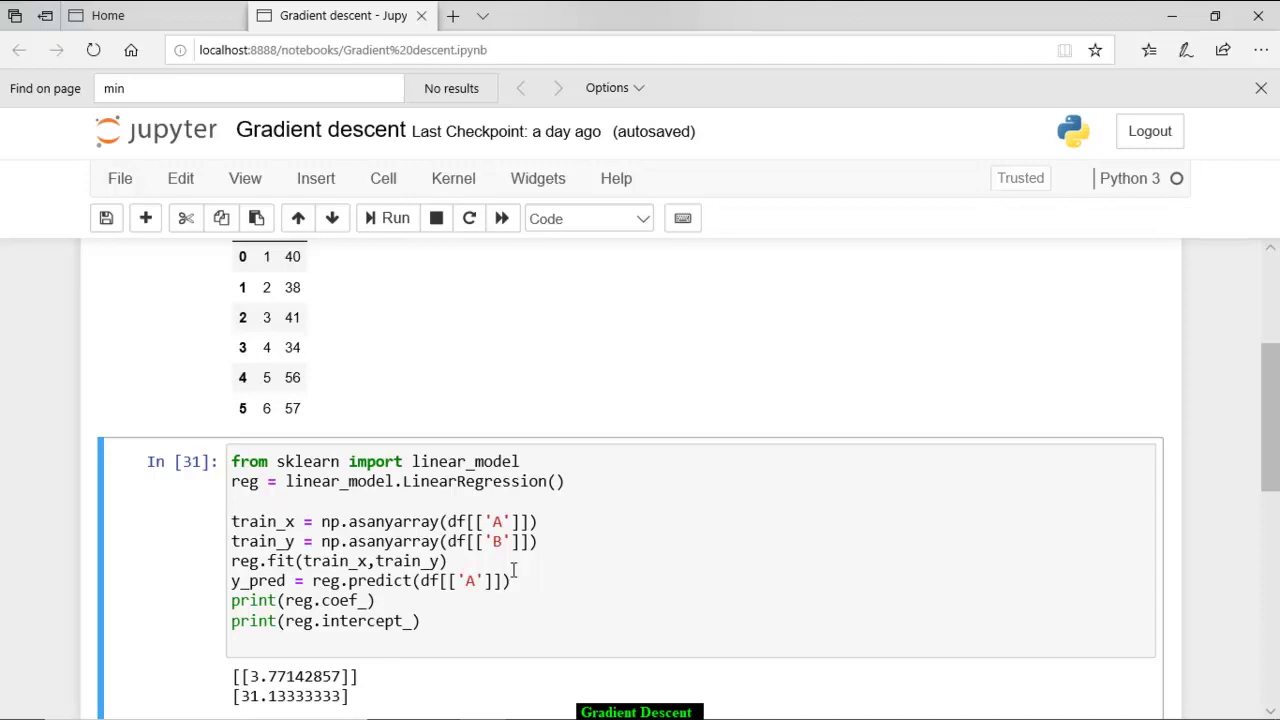
{"action": "left_click", "coordinate": [527, 482]}
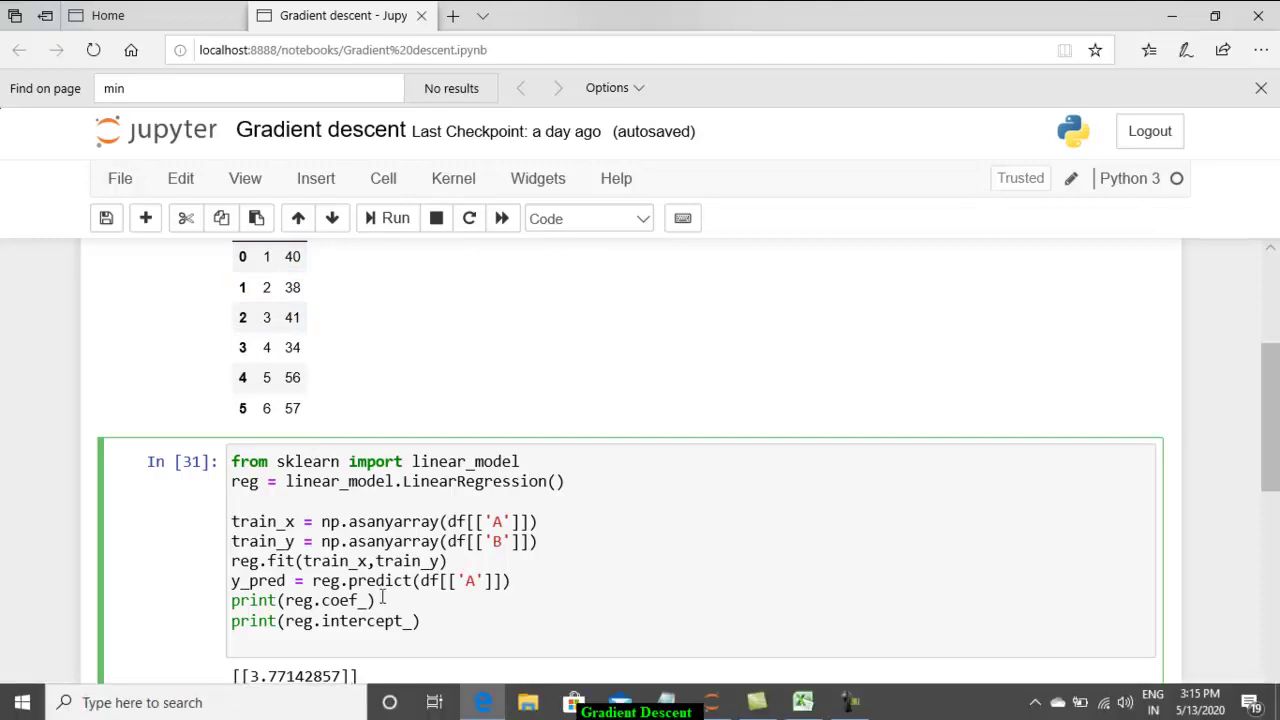
{"action": "left_click", "coordinate": [207, 637]}
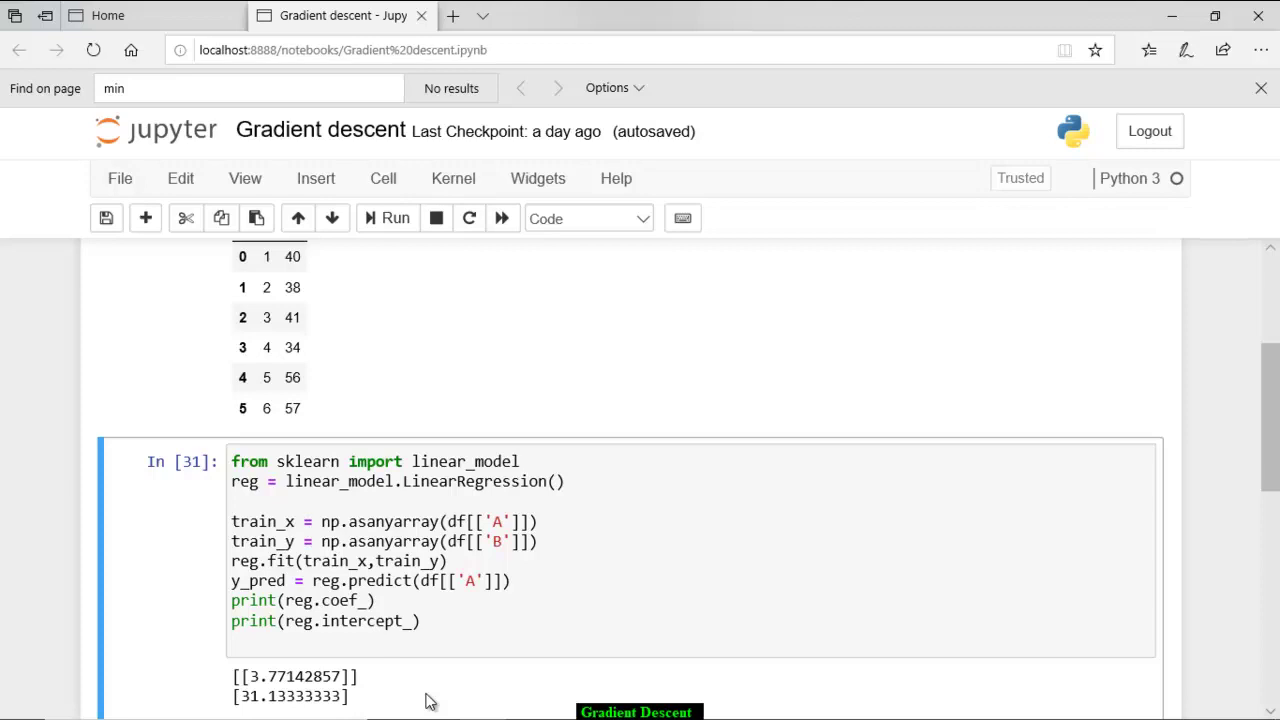
{"action": "key", "text": "Down"}
{"action": "key", "text": "Down"}
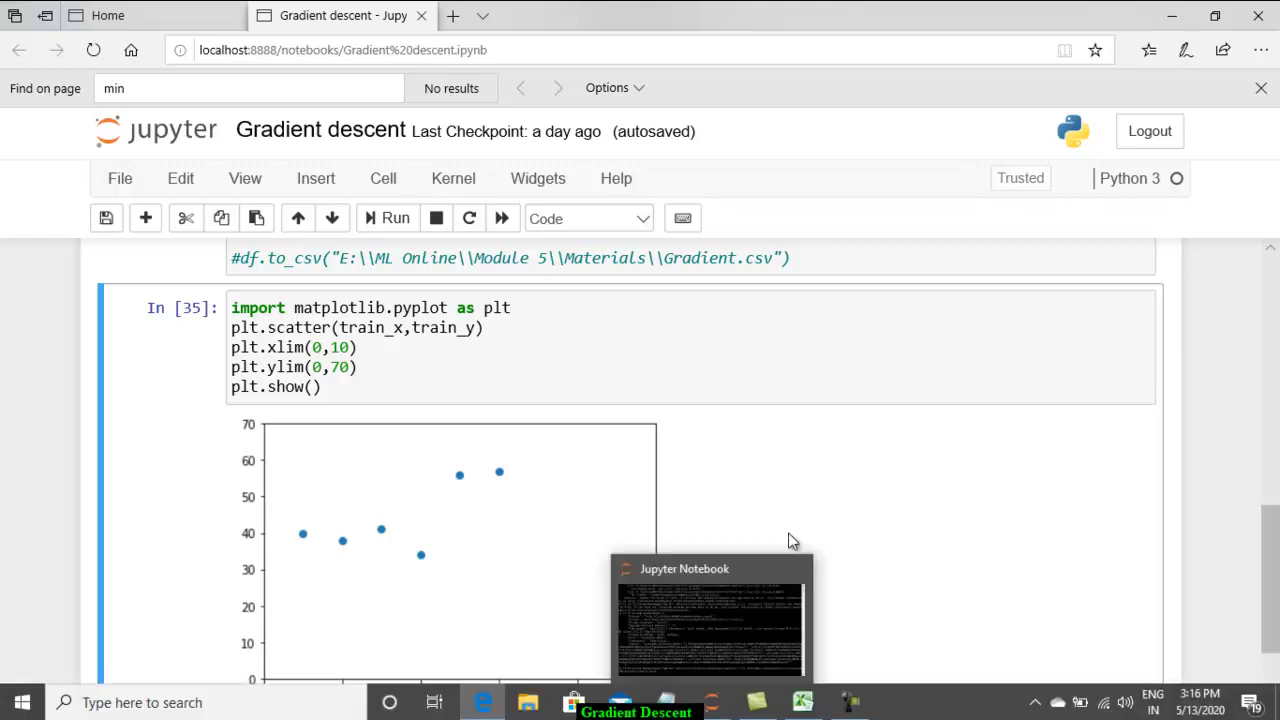
Switch from the Jupyter notebook to the Gradient workbook in Excel
{"action": "key", "text": "alt+Tab"}
{"action": "key", "text": "alt+Tab"}
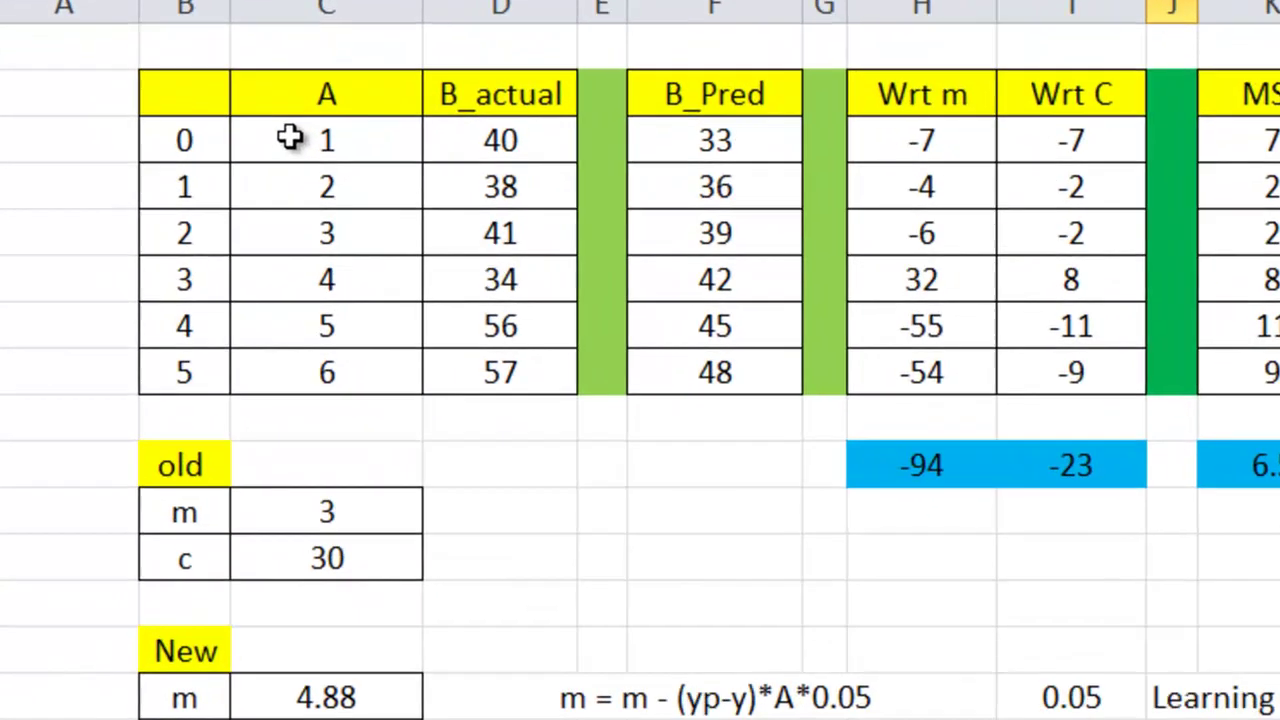
Review the A and B_actual data, old m 3, c 30 and predicted values 33 and 39
{"action": "left_click_drag", "start_coordinate": [290, 138], "coordinate": [493, 375]}
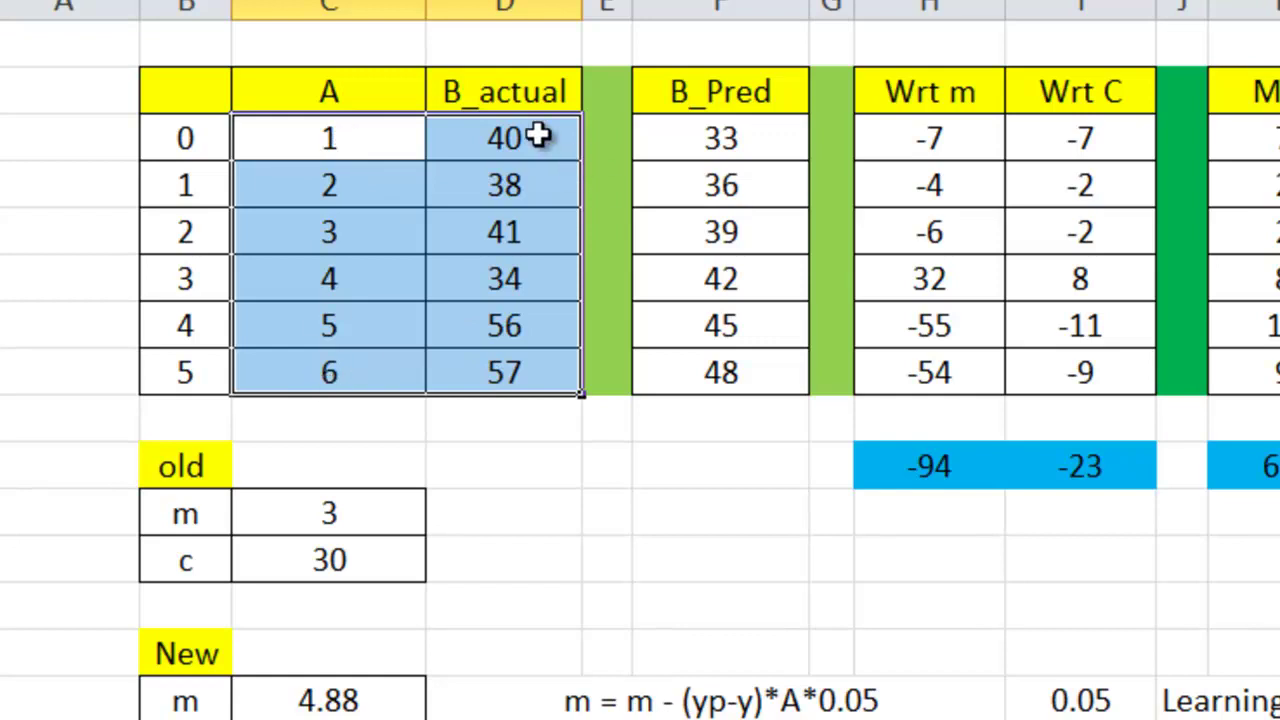
{"action": "left_click", "coordinate": [777, 144]}
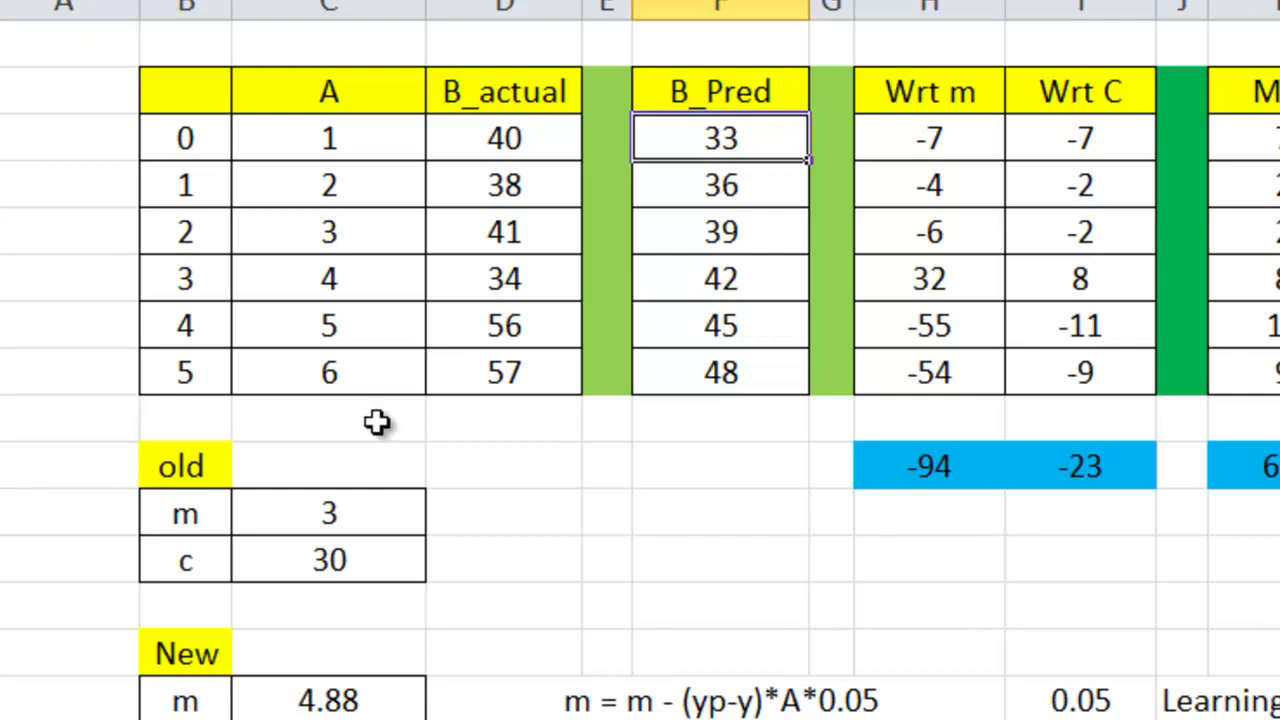
{"action": "left_click", "coordinate": [338, 518]}
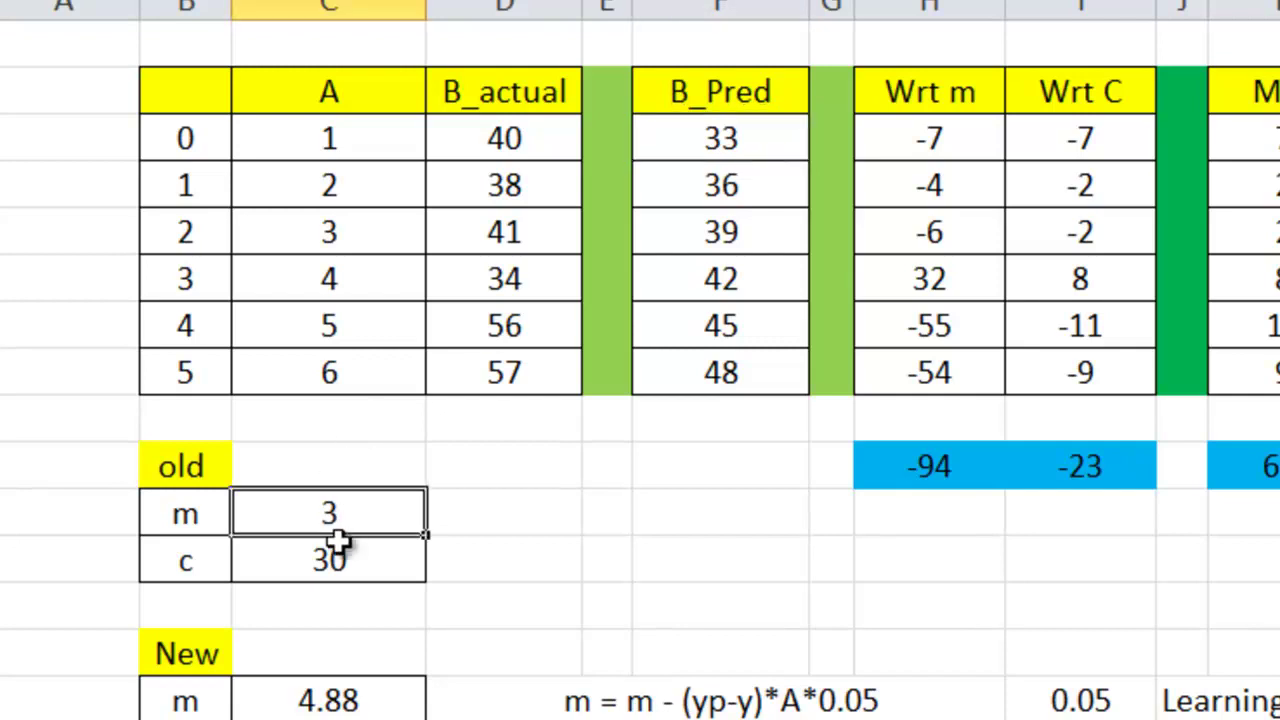
{"action": "left_click", "coordinate": [334, 562]}
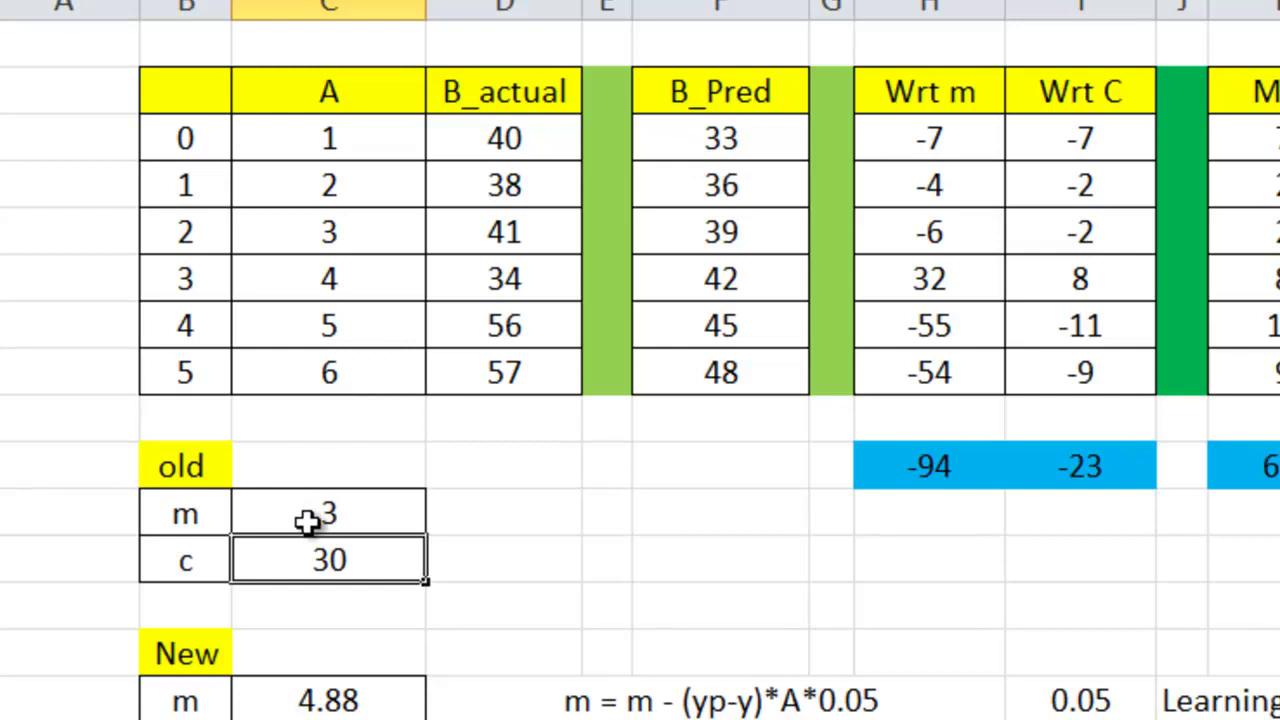
{"action": "left_click_drag", "start_coordinate": [383, 92], "coordinate": [376, 374]}
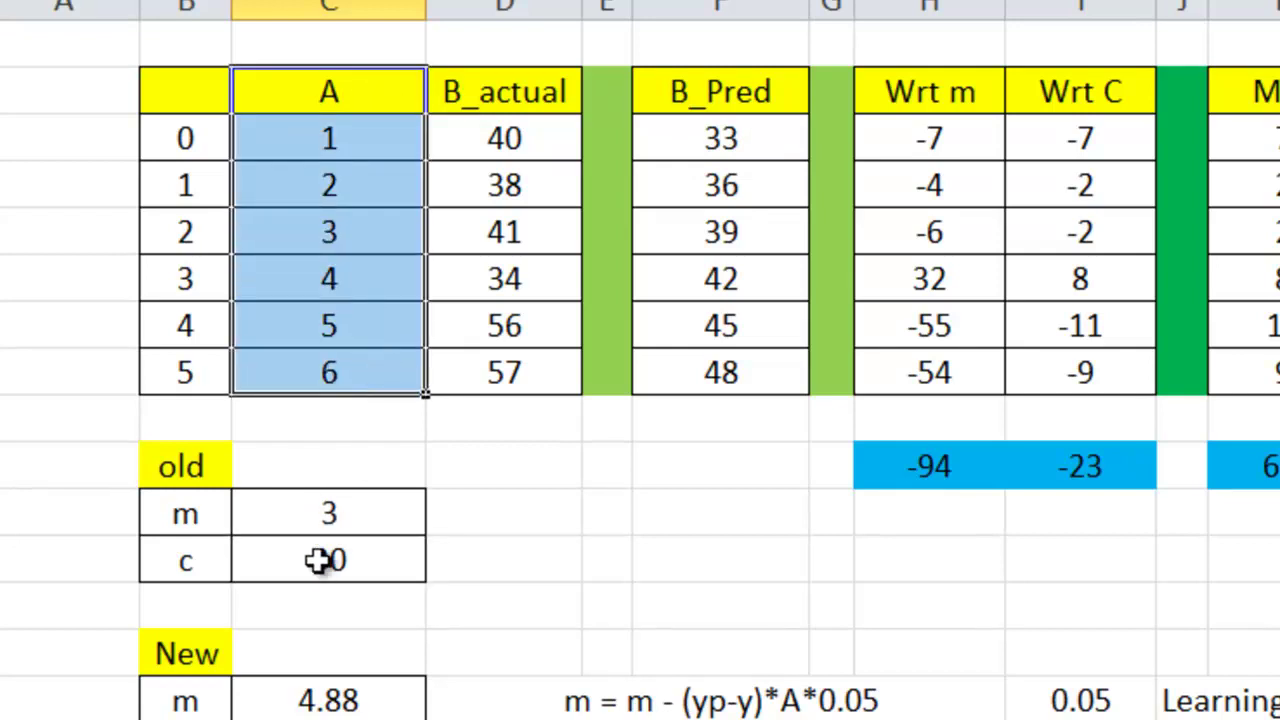
{"action": "left_click", "coordinate": [745, 150]}
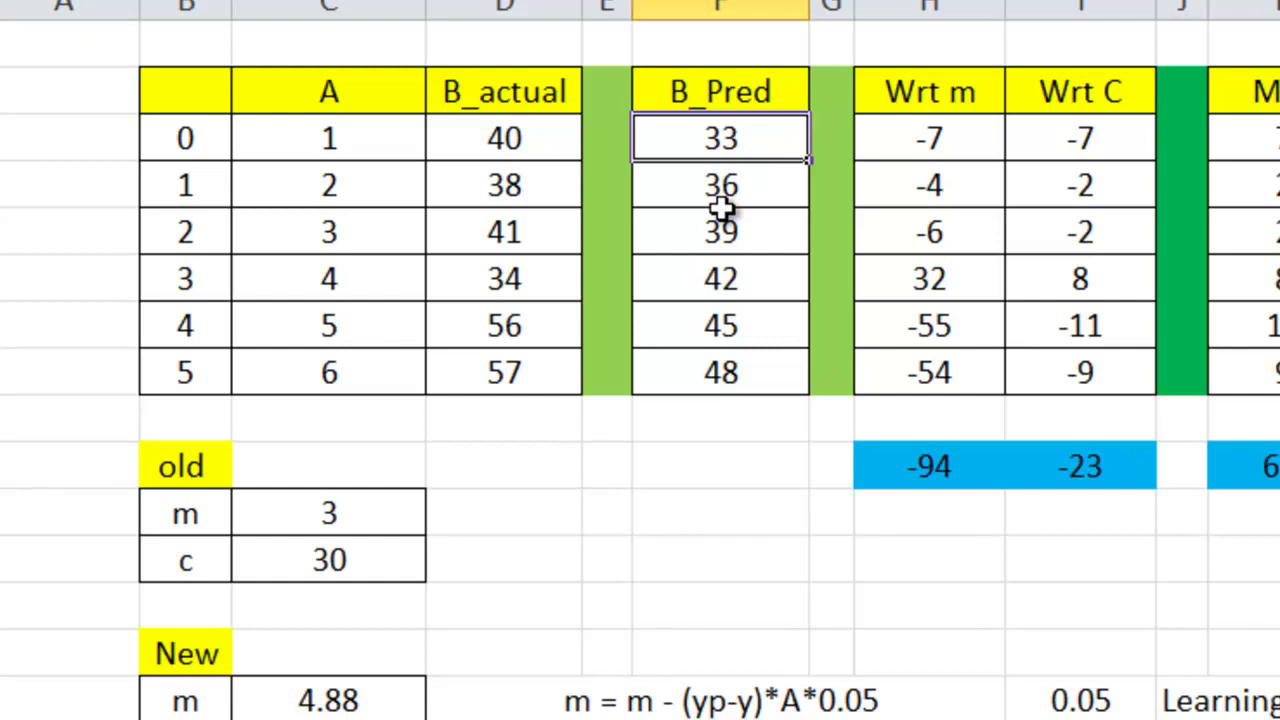
{"action": "left_click", "coordinate": [723, 245]}
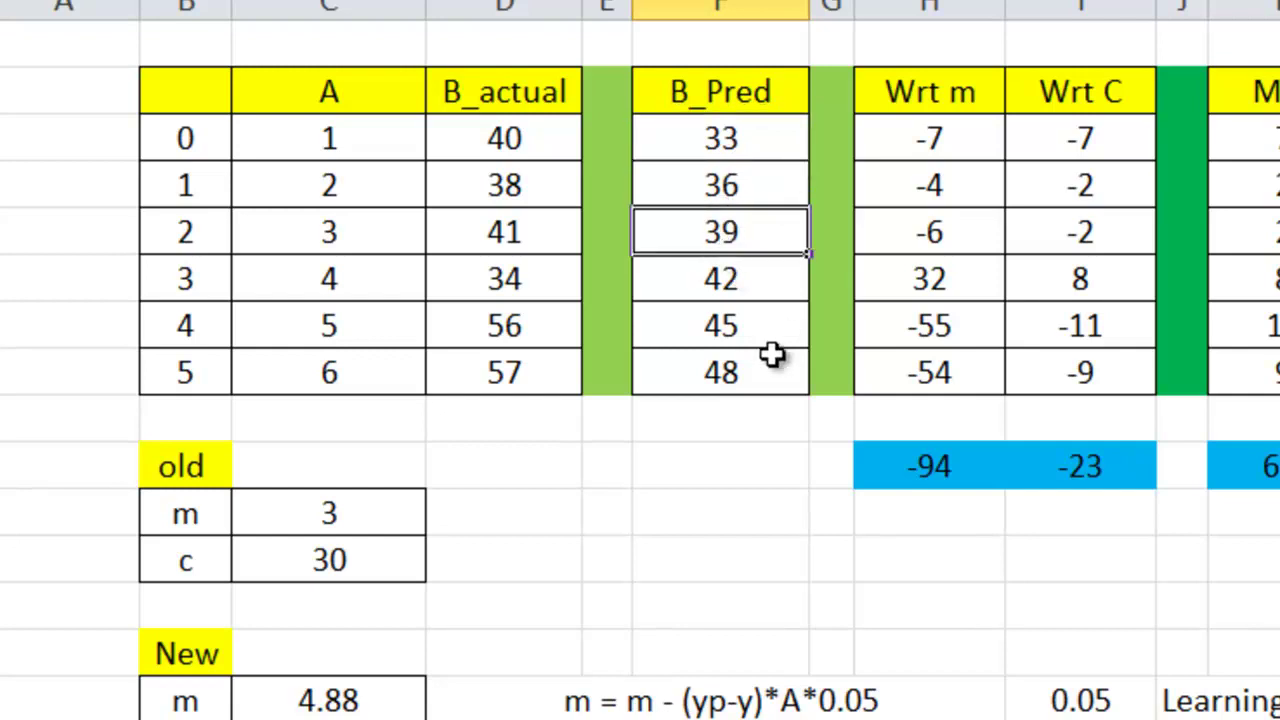
{"action": "left_click", "coordinate": [986, 138]}
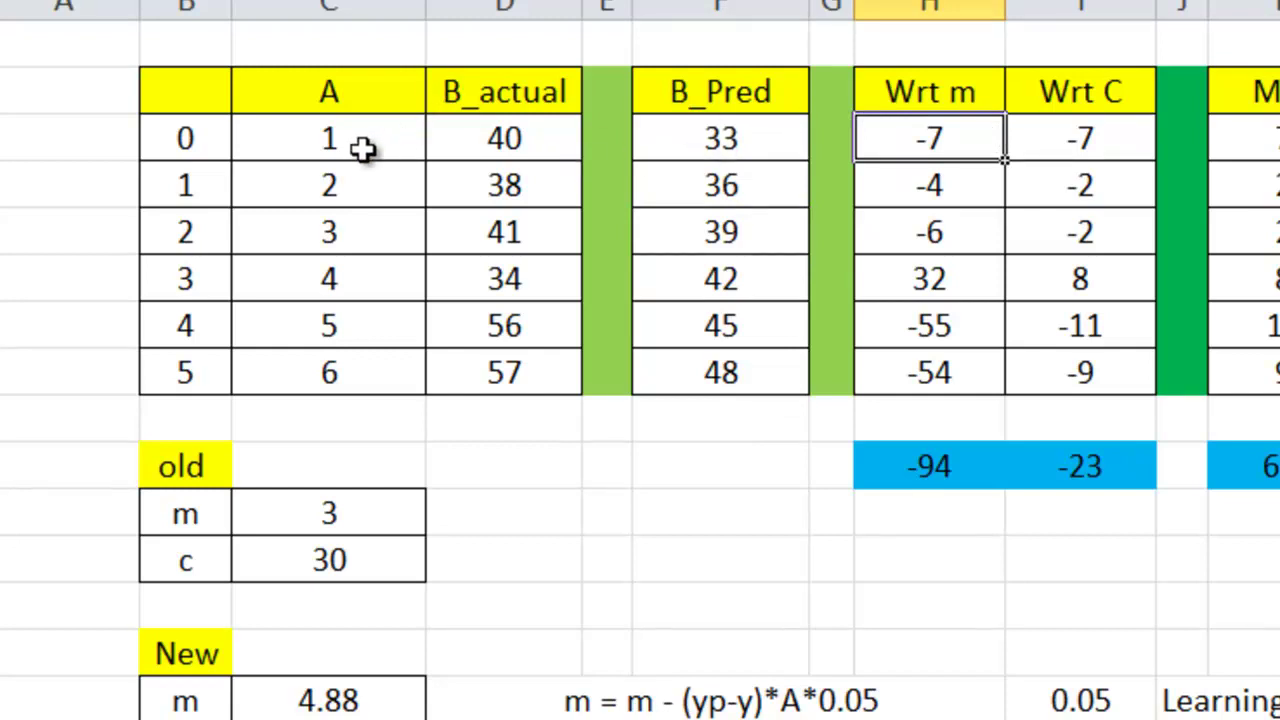
{"action": "left_click", "coordinate": [961, 94]}
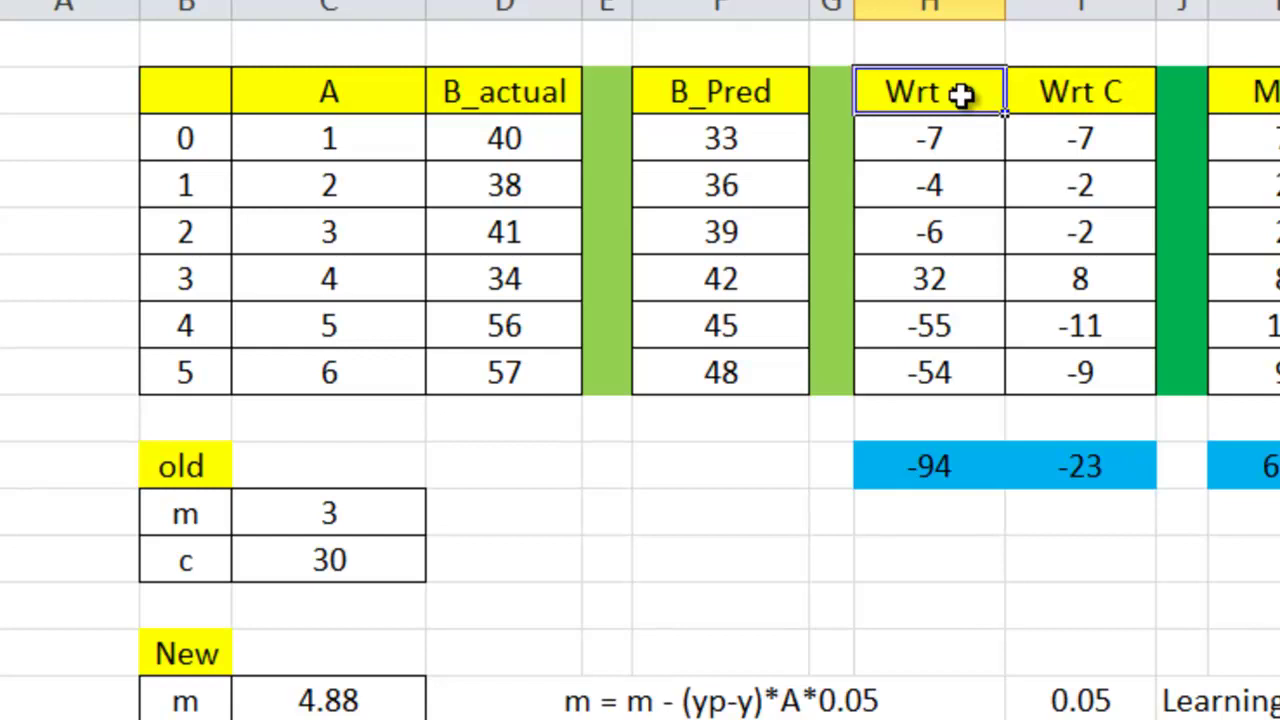
{"action": "left_click", "coordinate": [943, 134]}
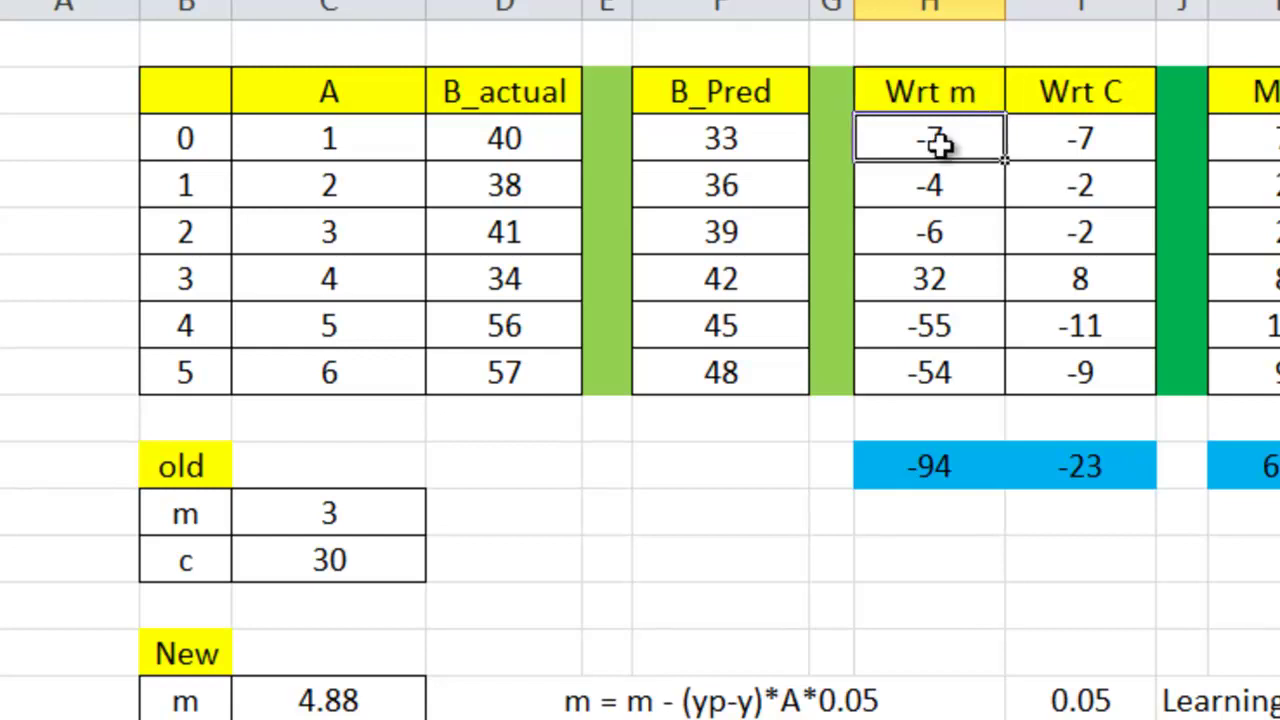
{"action": "left_click", "coordinate": [487, 136]}
{"action": "left_click", "coordinate": [773, 125]}
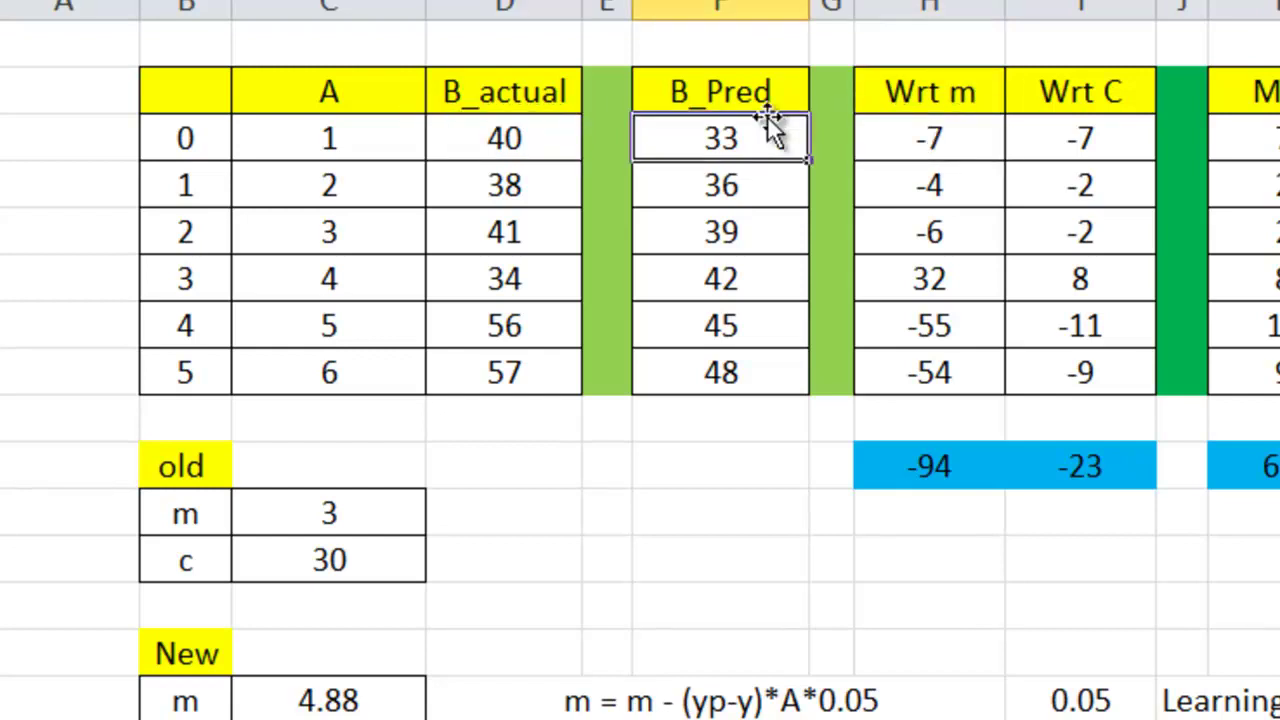
{"action": "left_click", "coordinate": [304, 145]}
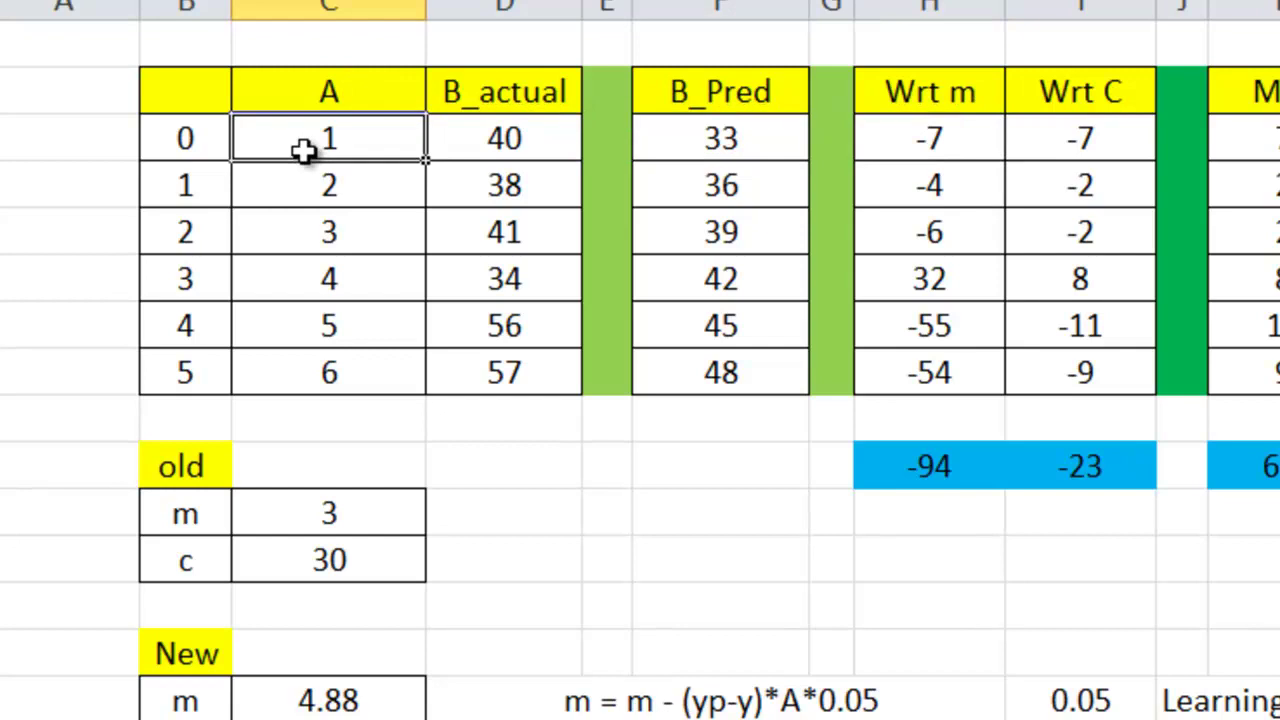
{"action": "left_click", "coordinate": [975, 136]}
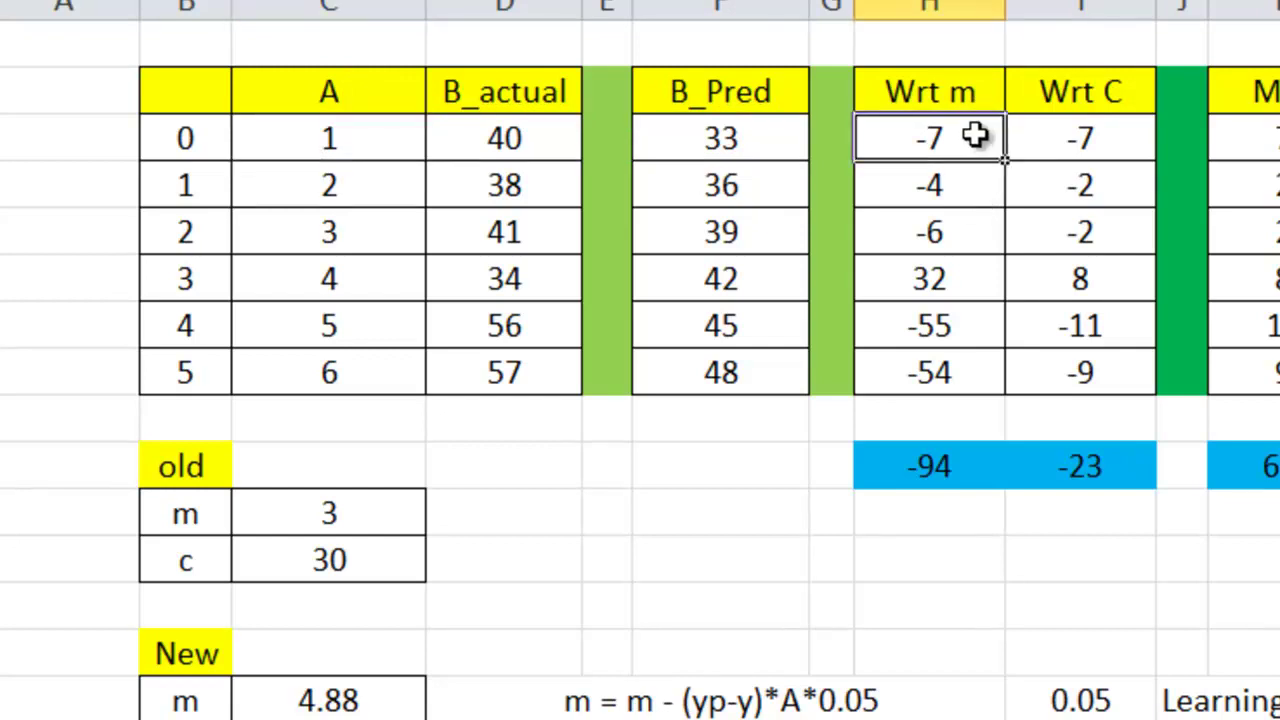
{"action": "left_click", "coordinate": [1066, 134]}
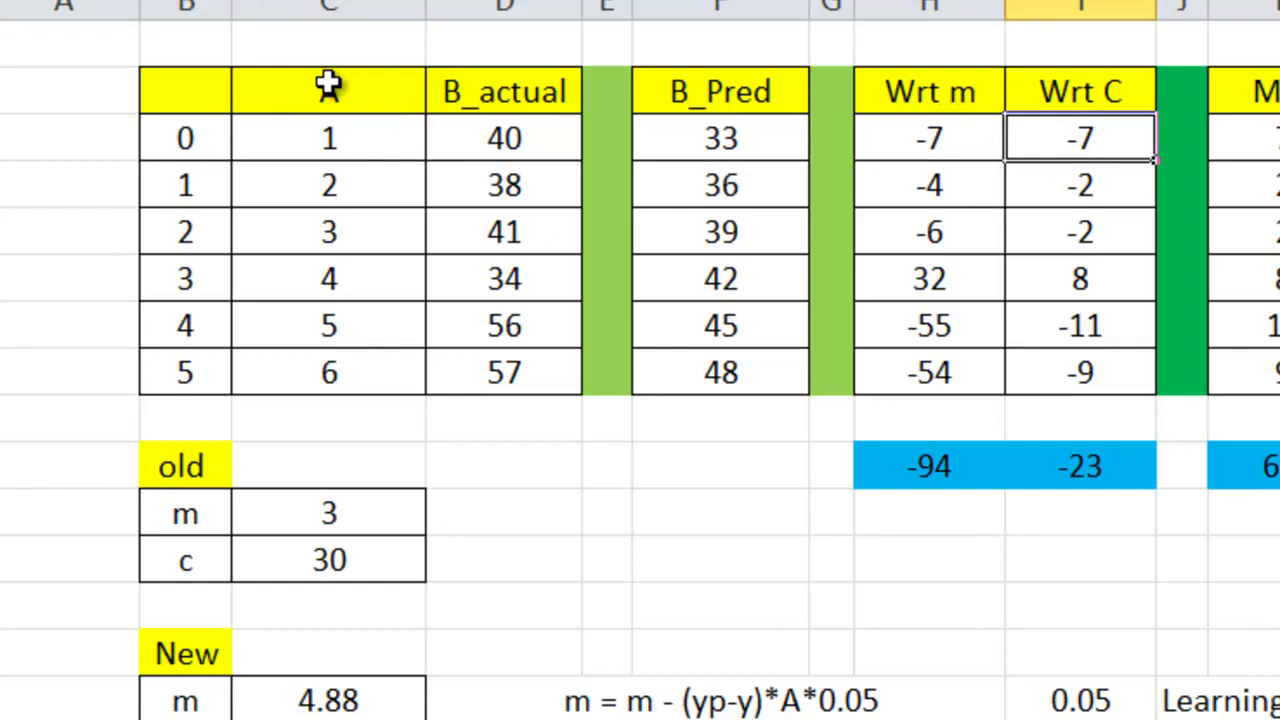
{"action": "left_click", "coordinate": [462, 138]}
{"action": "left_click", "coordinate": [721, 140]}
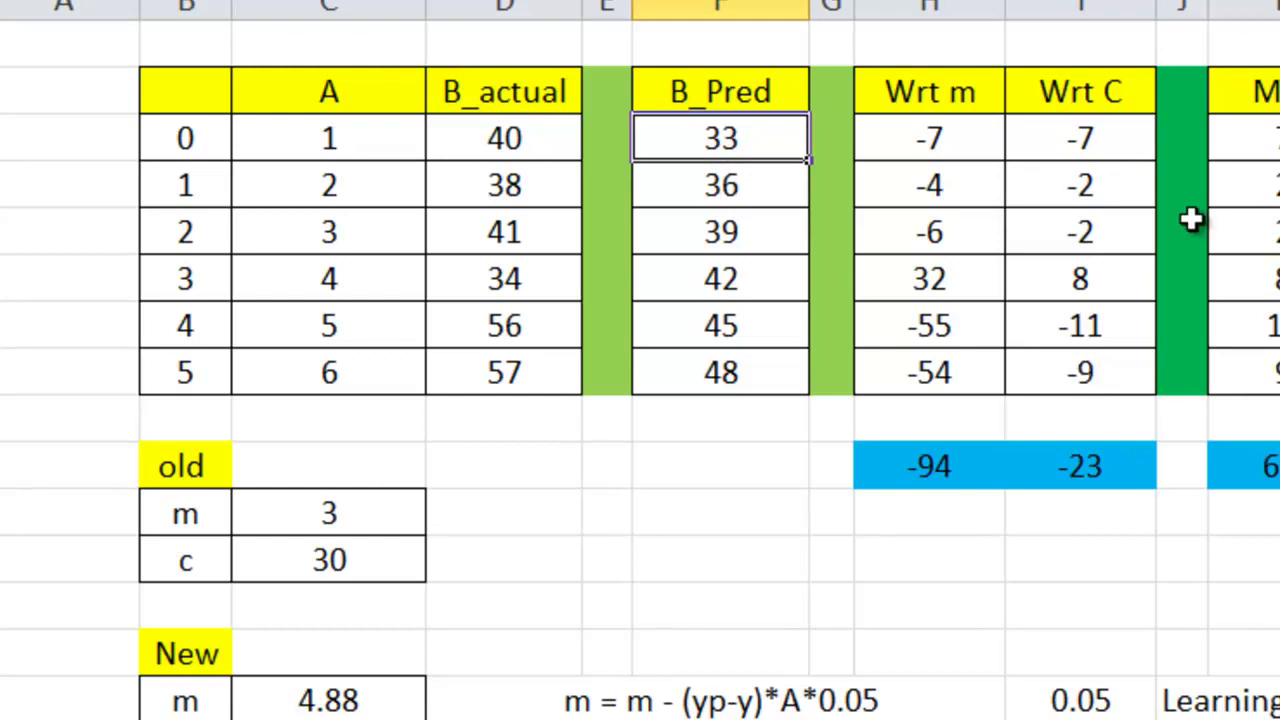
{"action": "left_click", "coordinate": [1240, 140]}
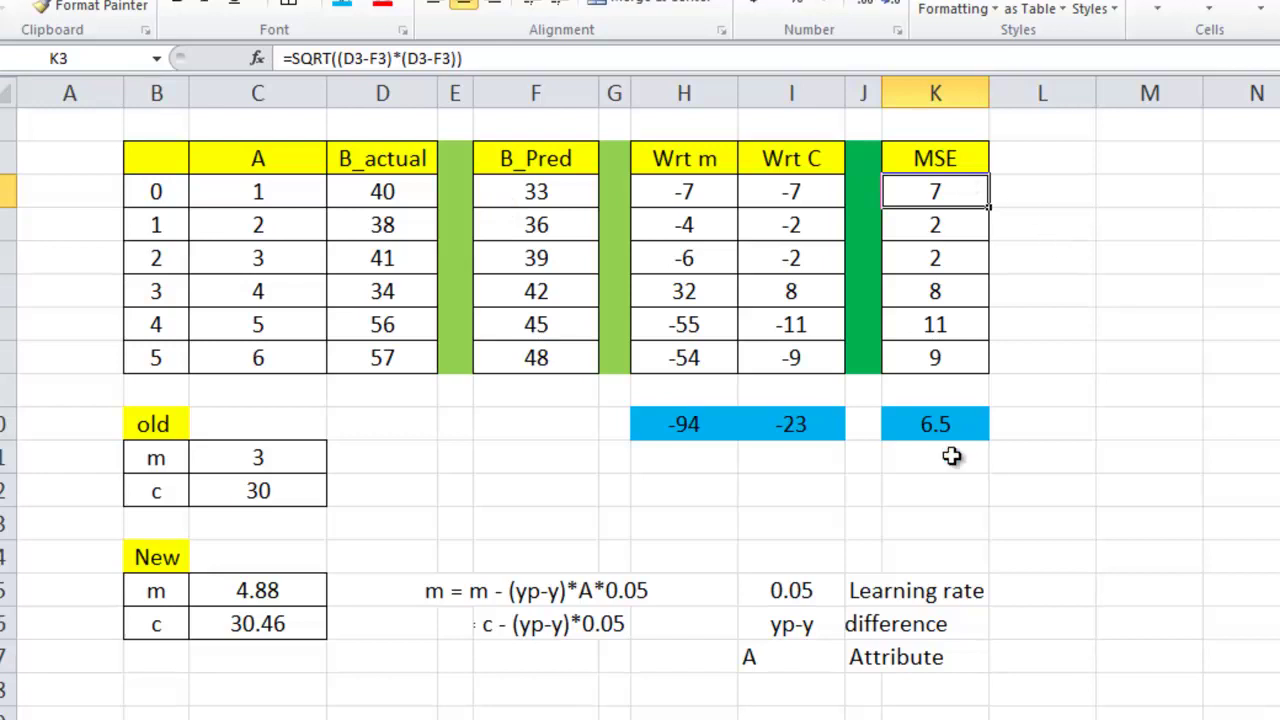
{"action": "left_click", "coordinate": [960, 424]}
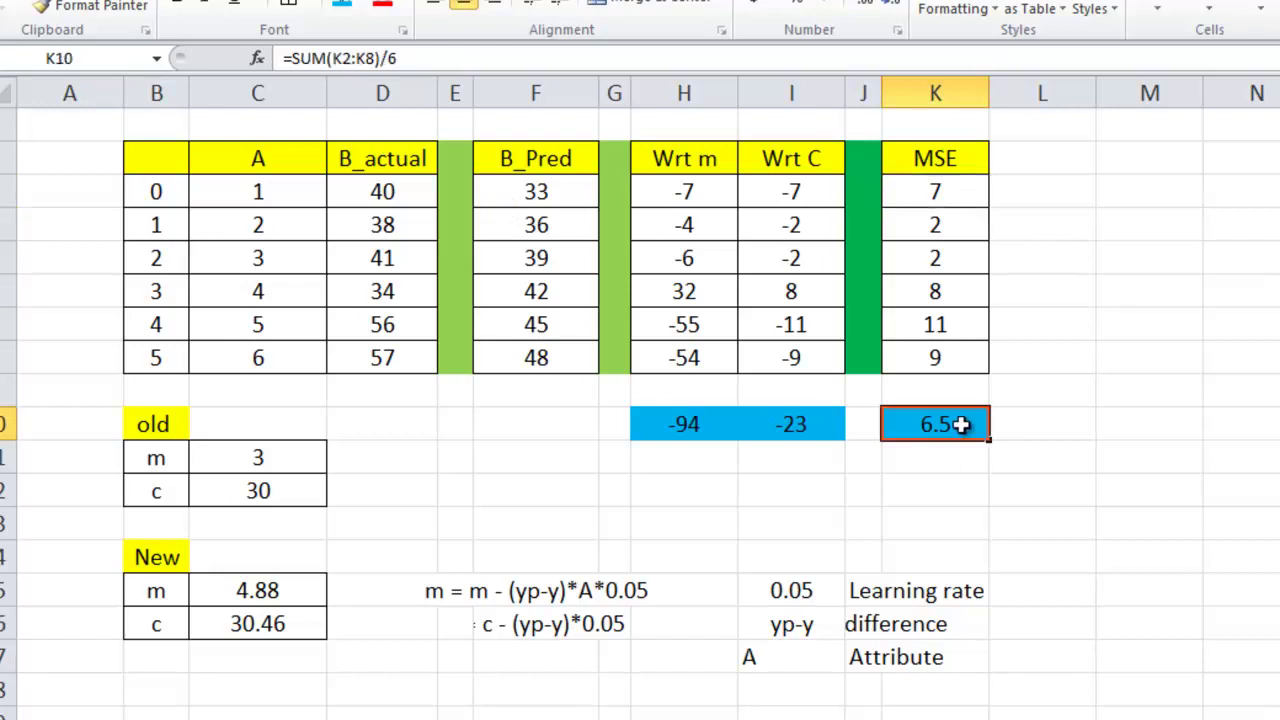
{"action": "left_click", "coordinate": [707, 429]}
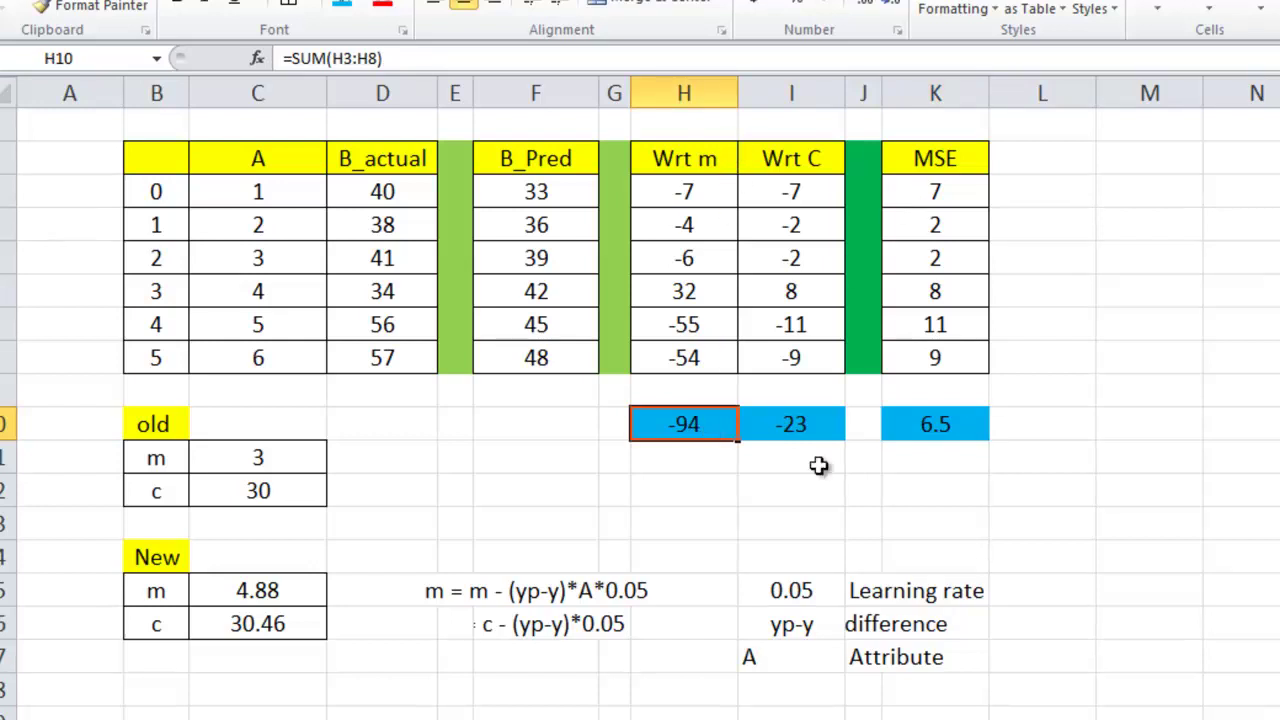
{"action": "left_click", "coordinate": [816, 426]}
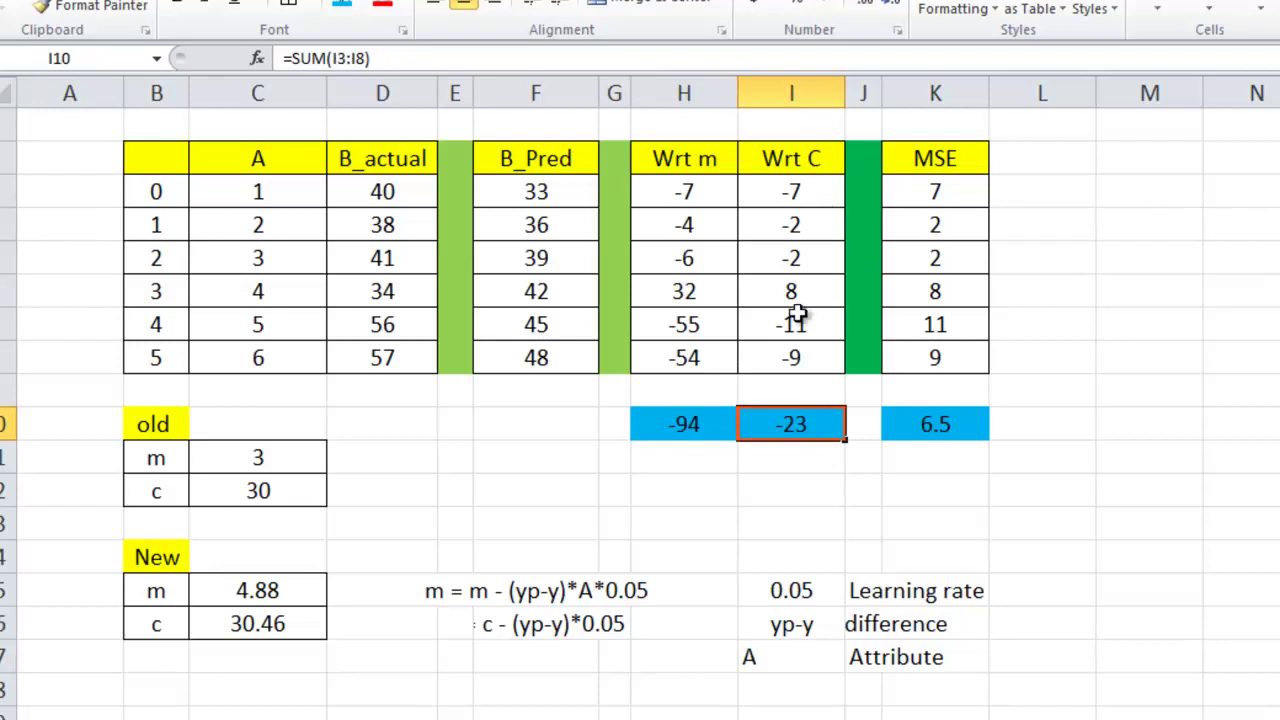
{"action": "left_click", "coordinate": [443, 592]}
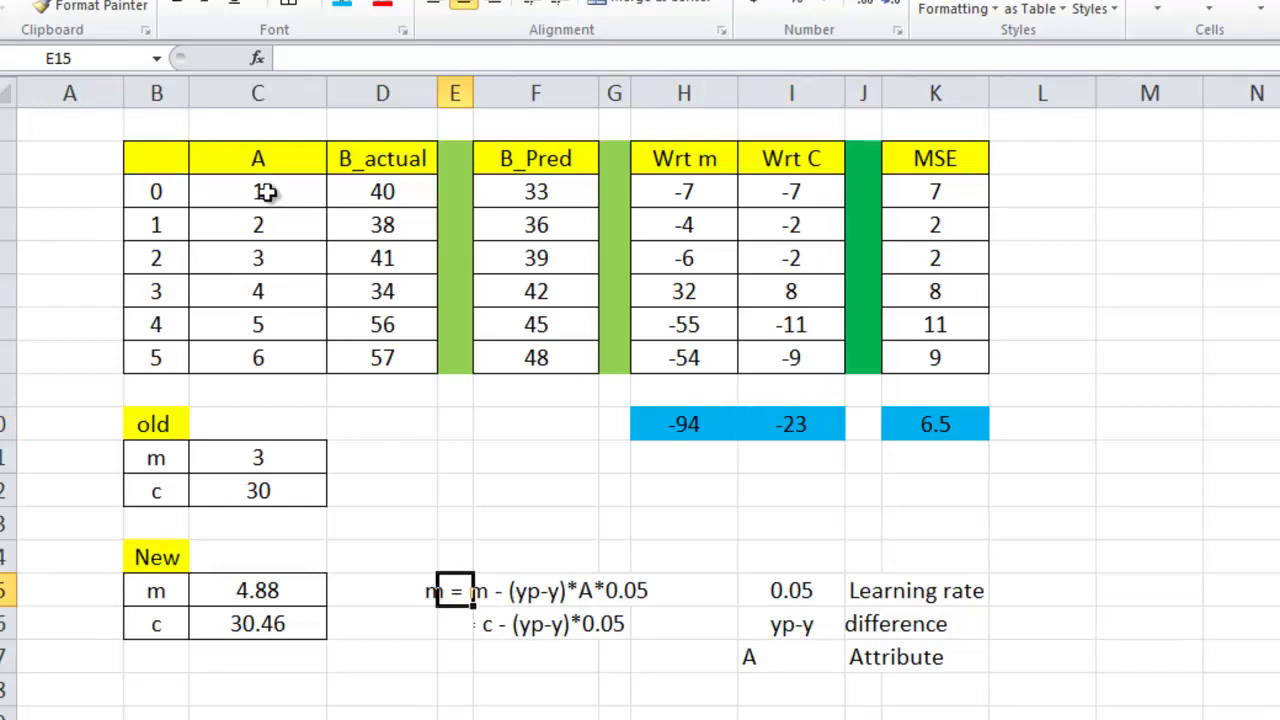
{"action": "left_click_drag", "start_coordinate": [259, 187], "coordinate": [405, 349]}
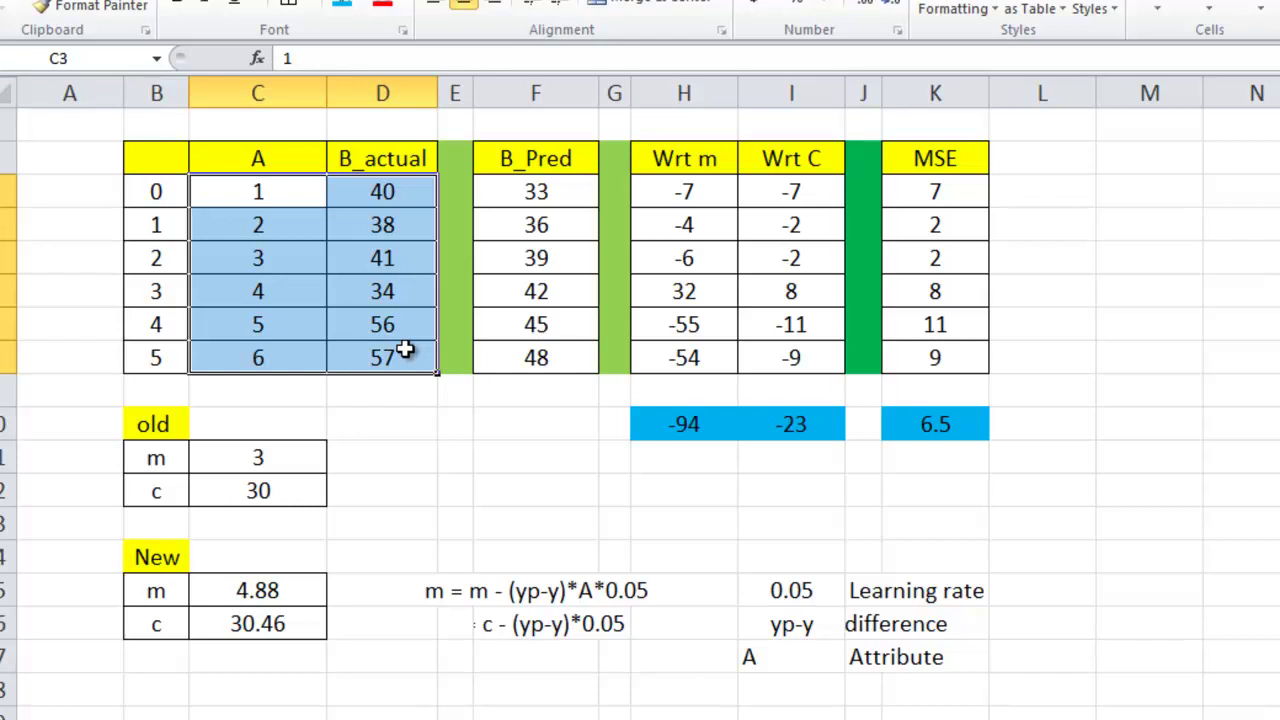
Inspect the MSE total, the update rule, and the old and new m and c cells
{"action": "left_click", "coordinate": [430, 592]}
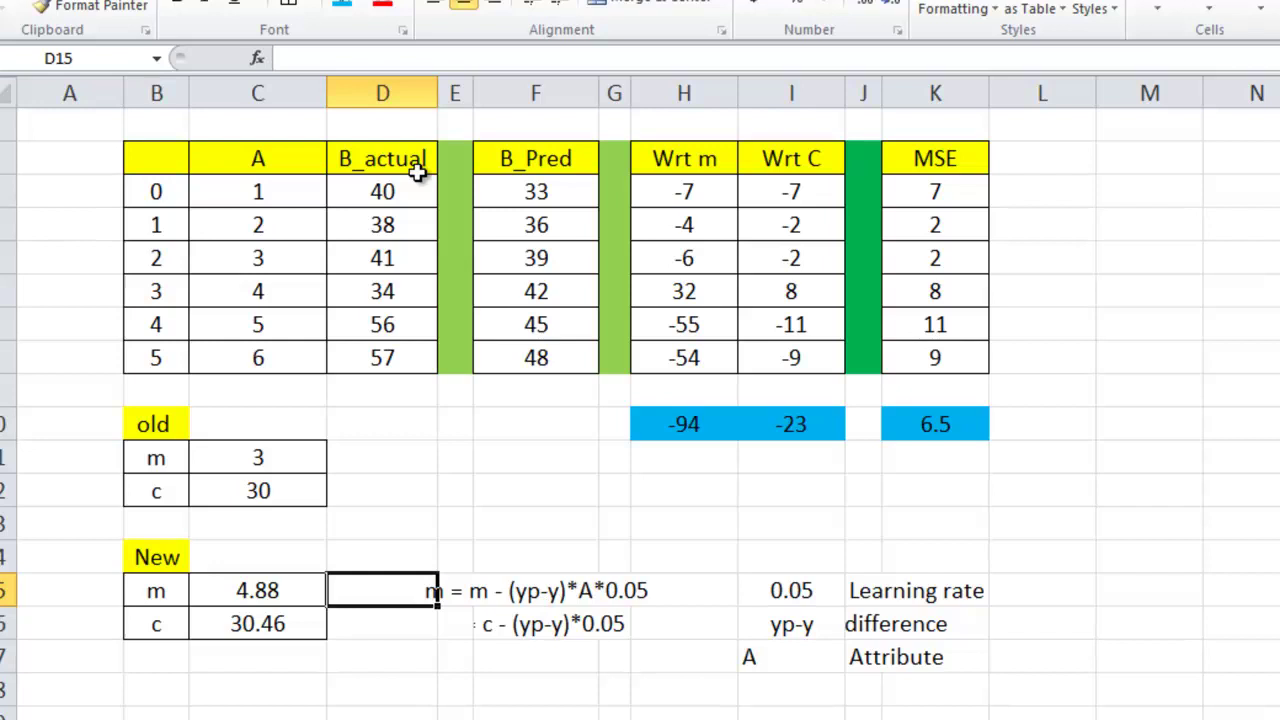
{"action": "left_click", "coordinate": [238, 194]}
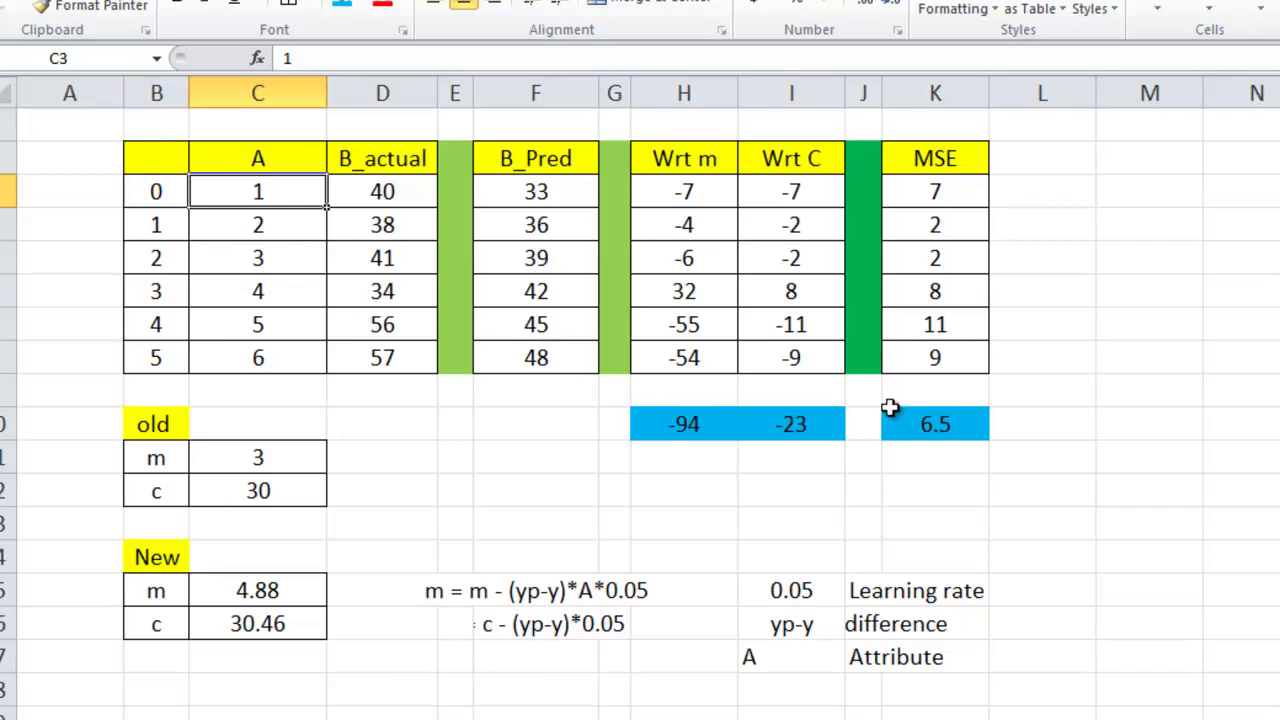
{"action": "left_click", "coordinate": [937, 428]}
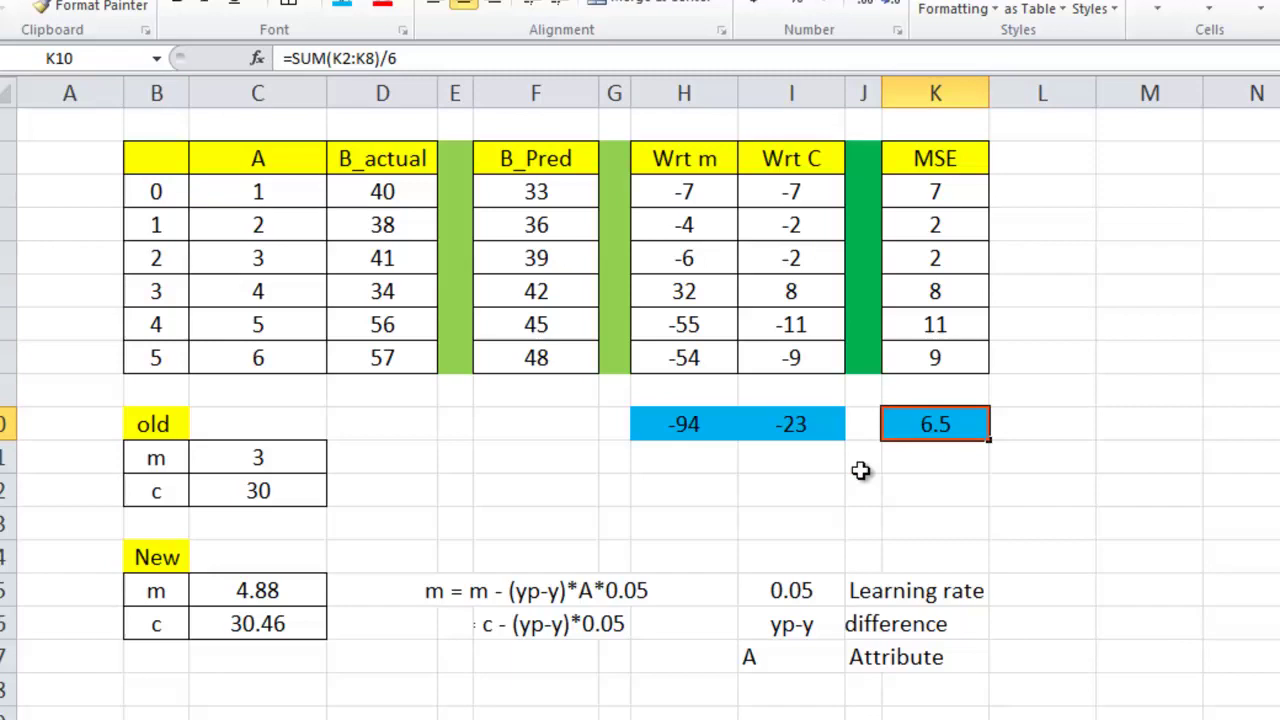
{"action": "left_click", "coordinate": [612, 588]}
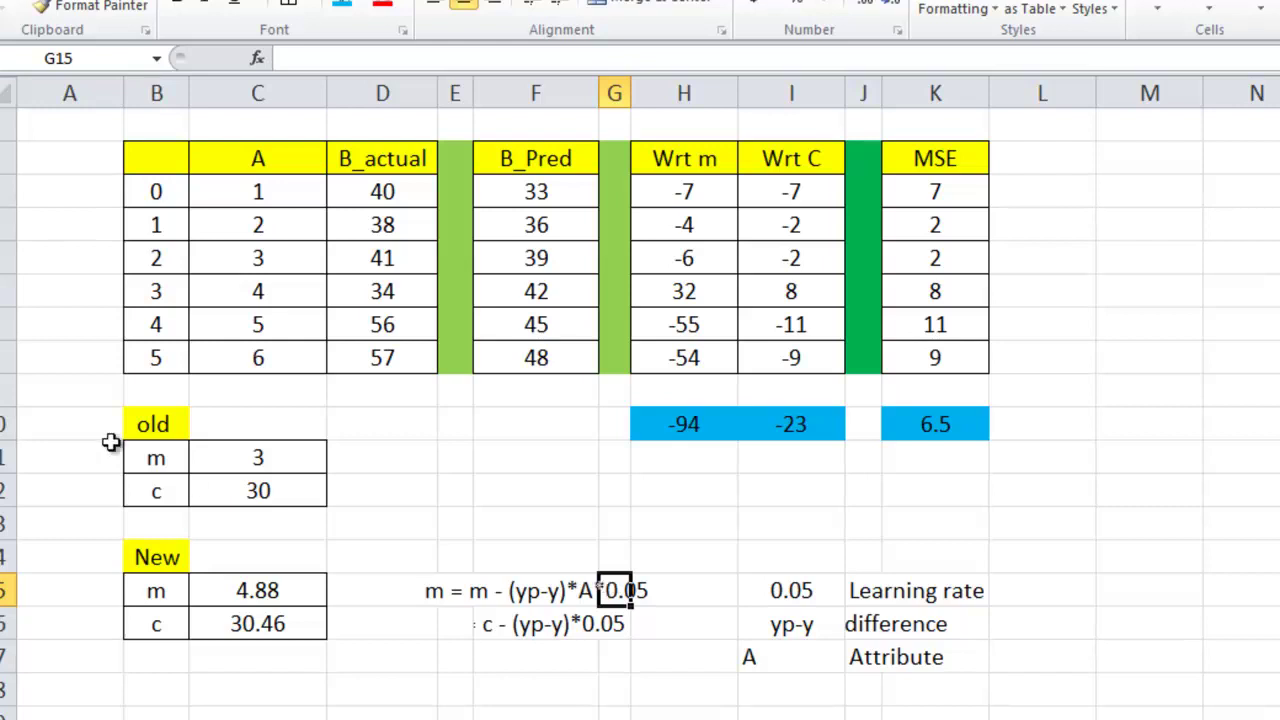
{"action": "left_click", "coordinate": [288, 461]}
{"action": "left_click_drag", "start_coordinate": [288, 461], "coordinate": [282, 505]}
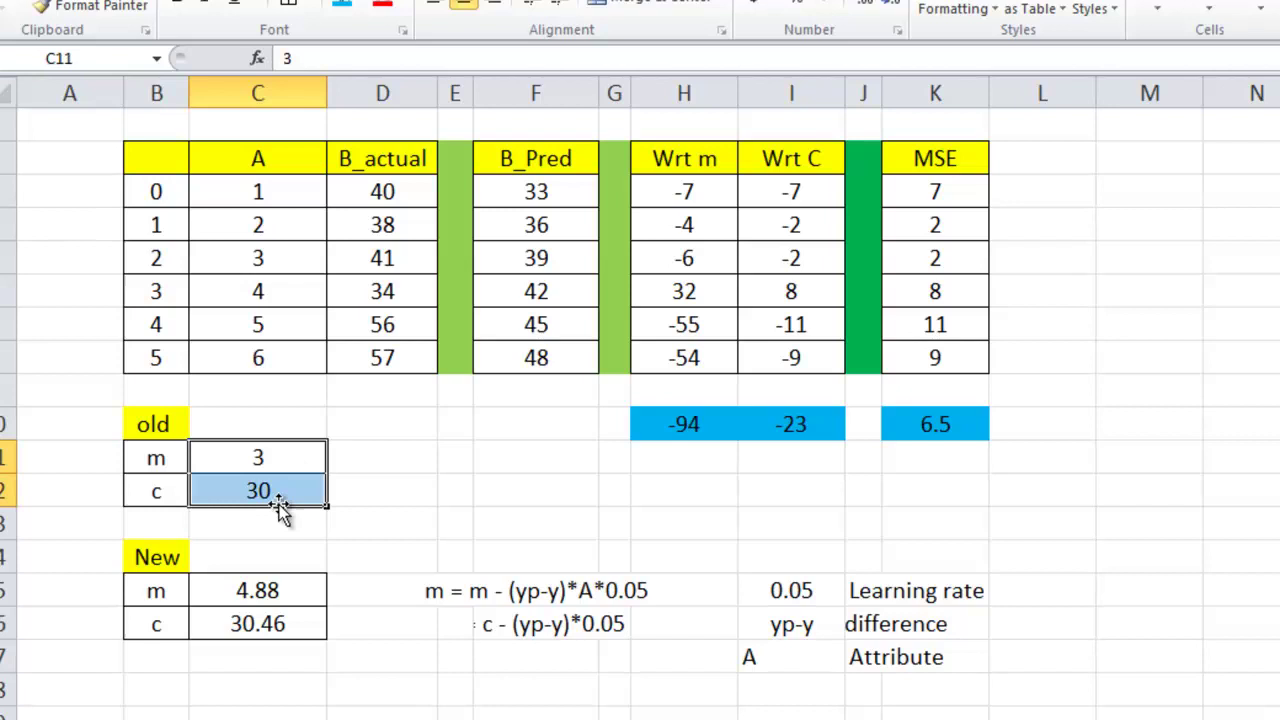
{"action": "left_click", "coordinate": [258, 461]}
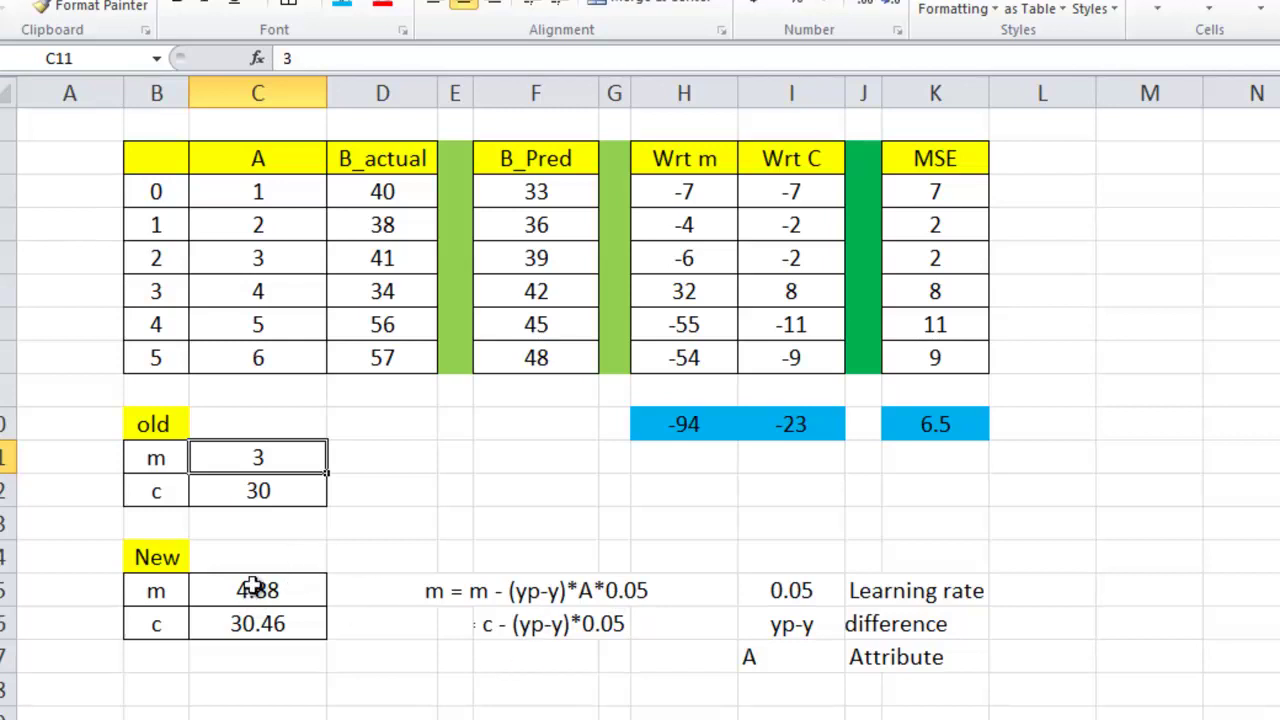
{"action": "left_click_drag", "start_coordinate": [253, 588], "coordinate": [249, 623]}
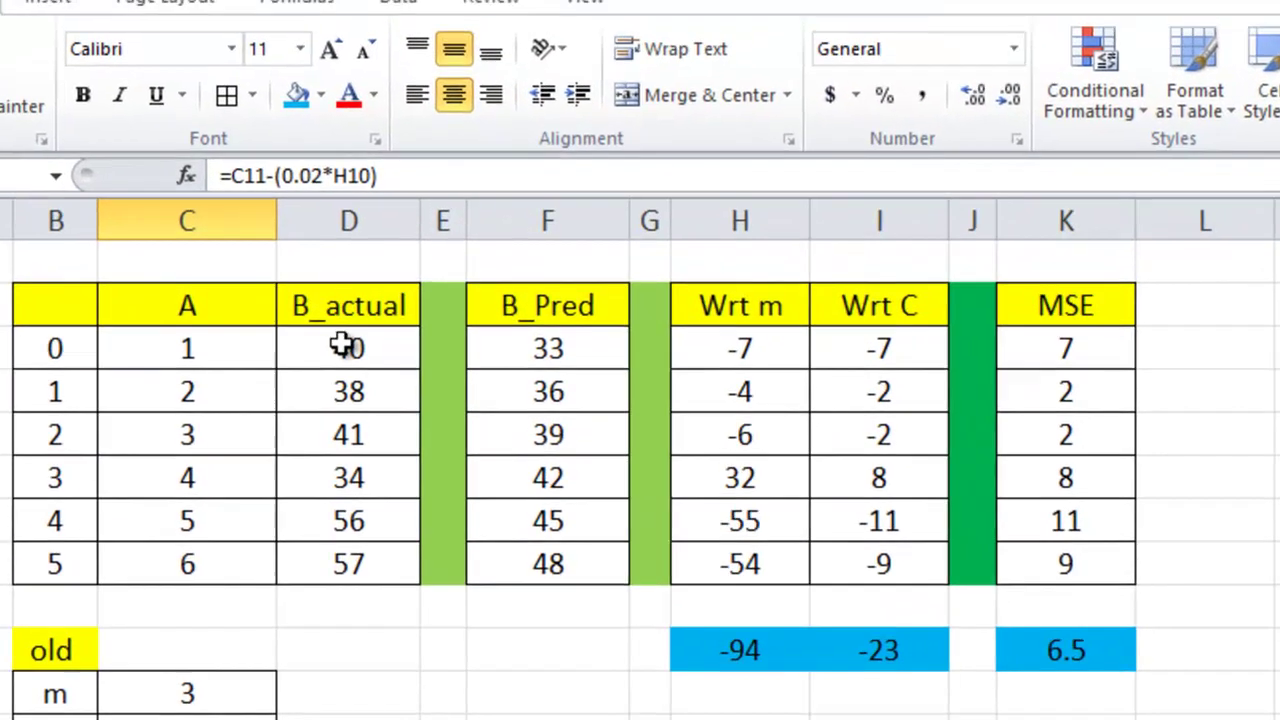
Raise the learning rate from 0.02 to 0.05 in new m and c, giving 7.7 and 31.15
{"action": "left_click", "coordinate": [322, 176]}
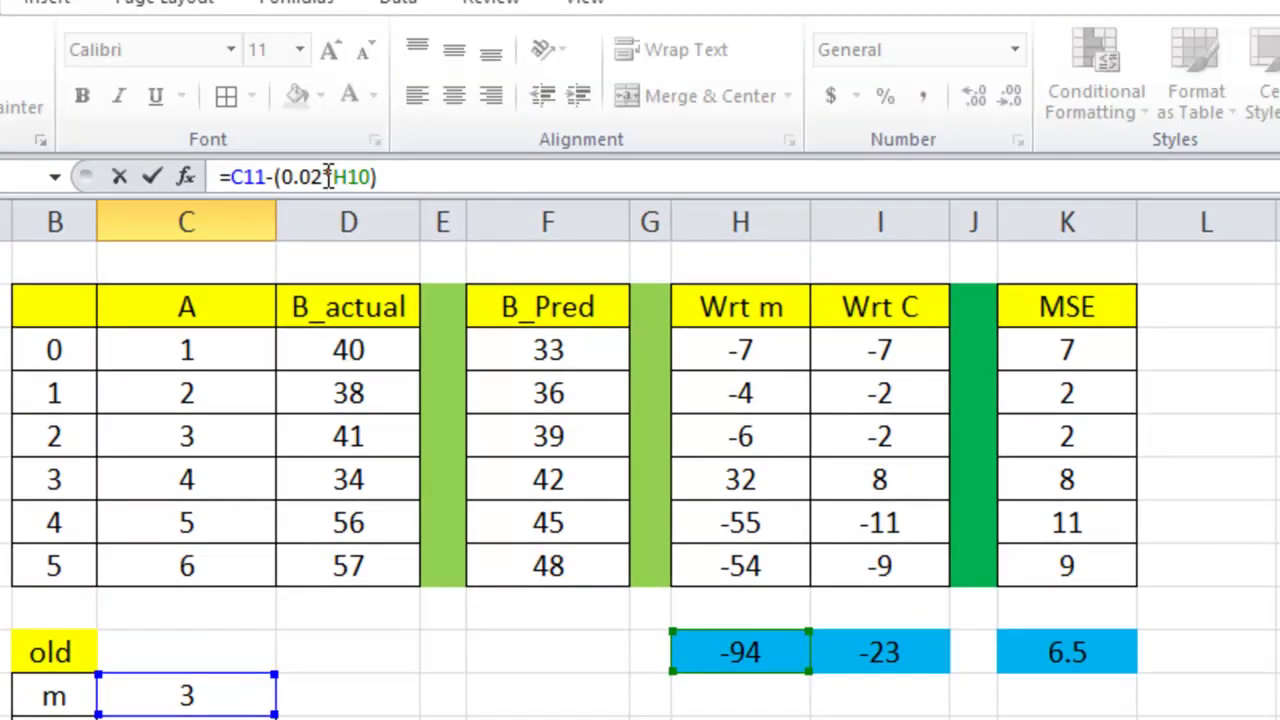
{"action": "key", "text": "BackSpace"}
{"action": "type", "text": "5"}
{"action": "key", "text": "Return"}
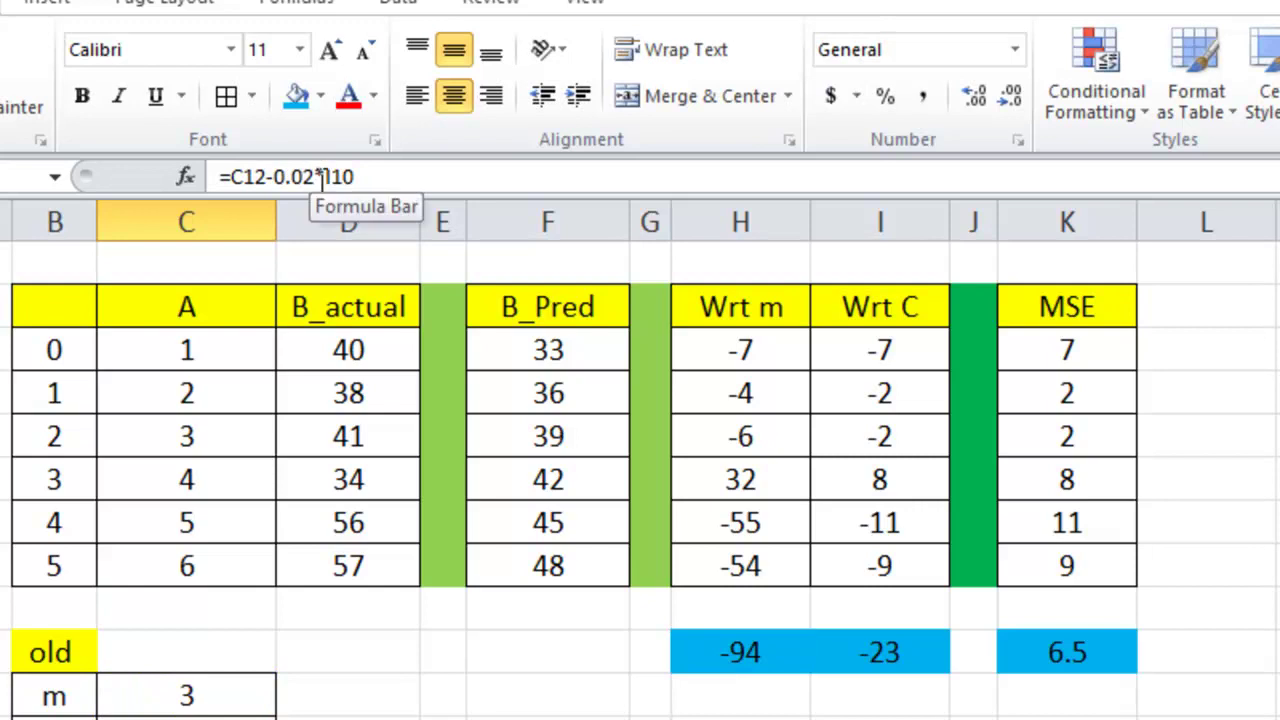
{"action": "left_click", "coordinate": [321, 177]}
{"action": "key", "text": "BackSpace"}
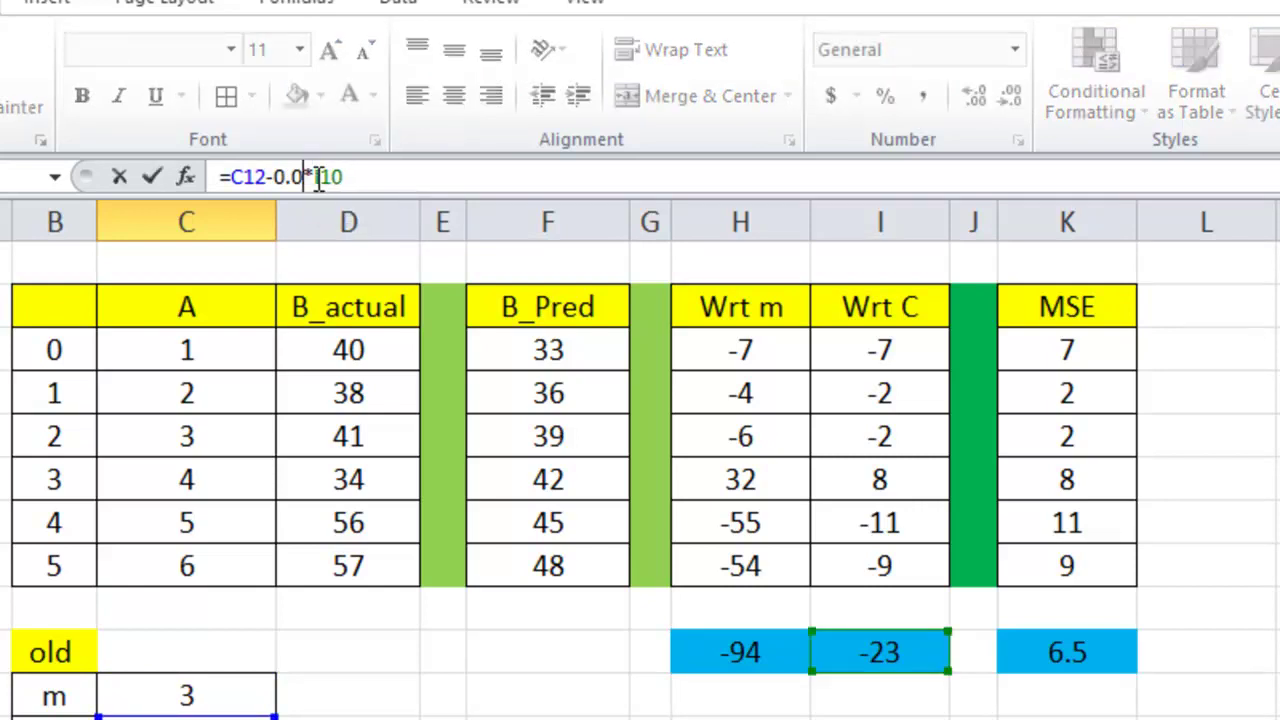
{"action": "type", "text": "5"}
{"action": "key", "text": "Return"}
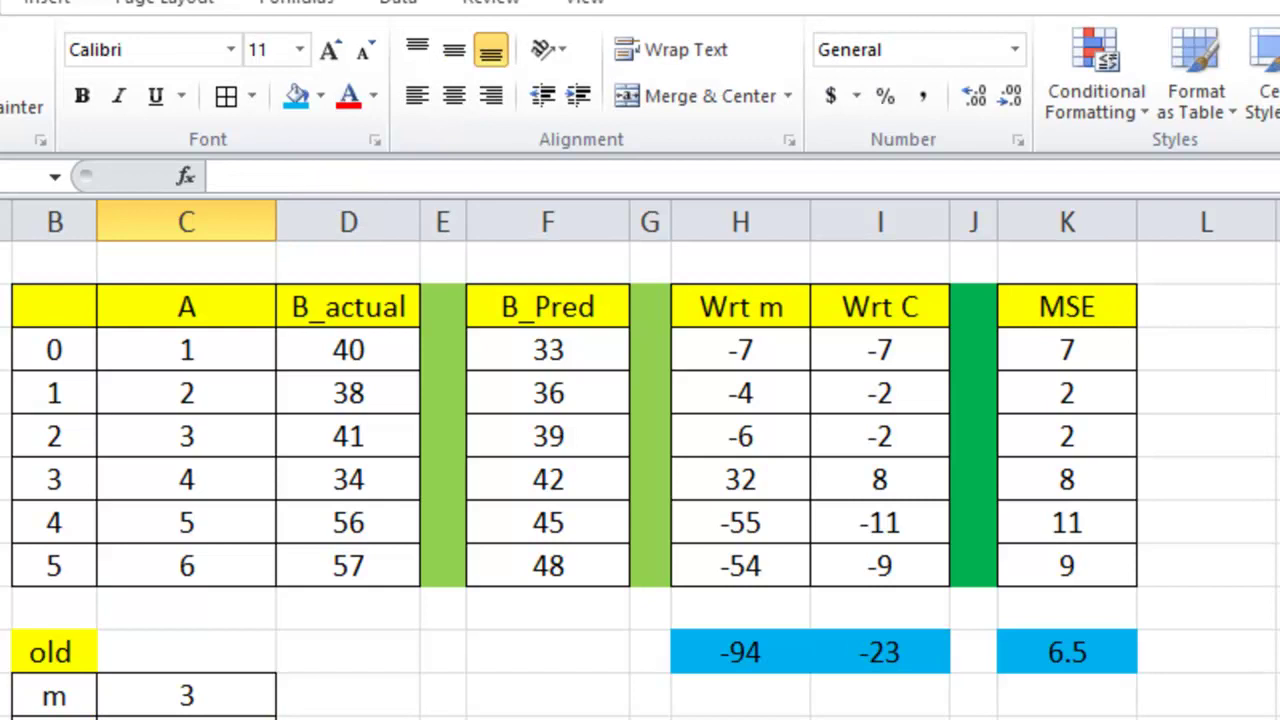
{"action": "key", "text": "Up"}
{"action": "key", "text": "Up"}
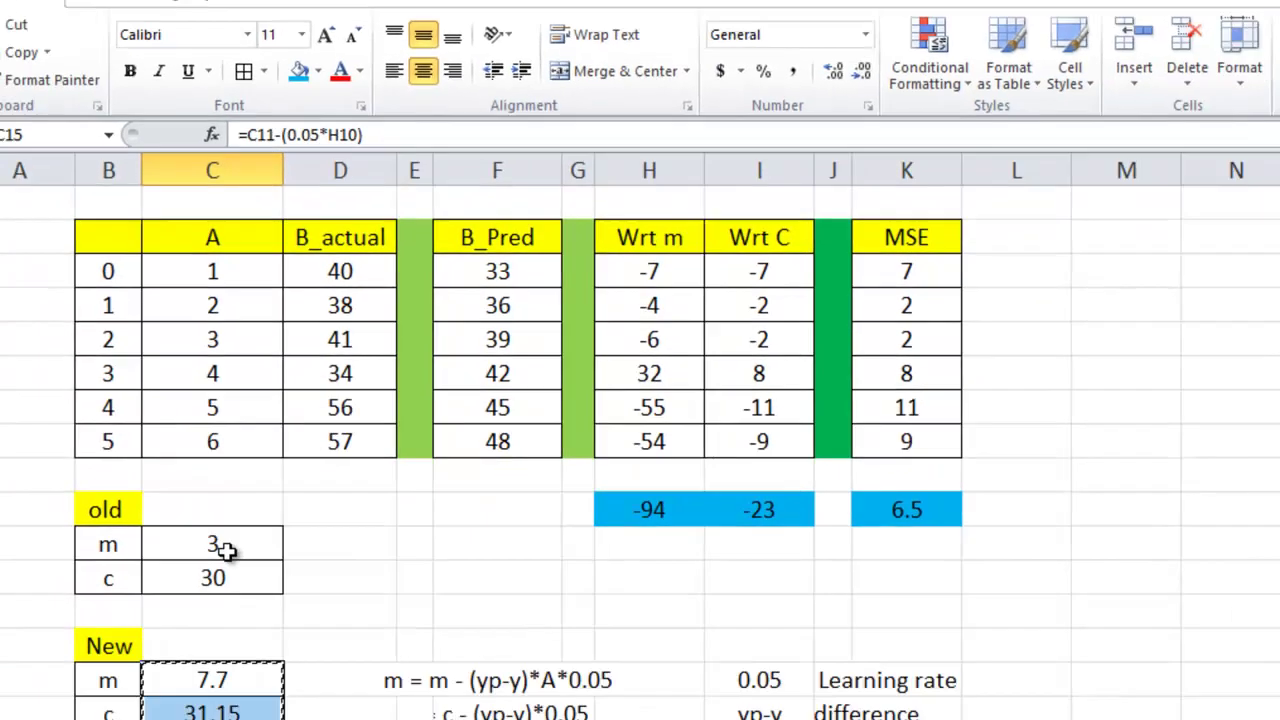
{"action": "left_click", "coordinate": [187, 696]}
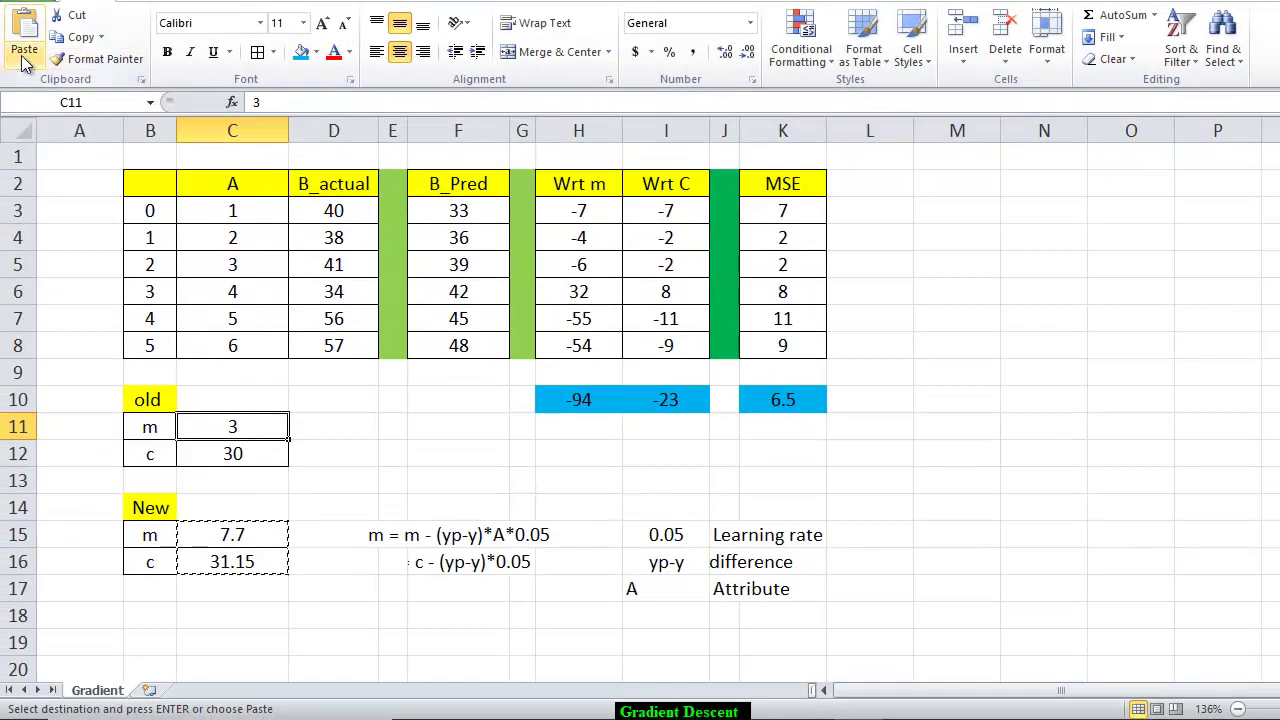
{"action": "left_click", "coordinate": [24, 62]}
{"action": "left_click", "coordinate": [22, 186]}
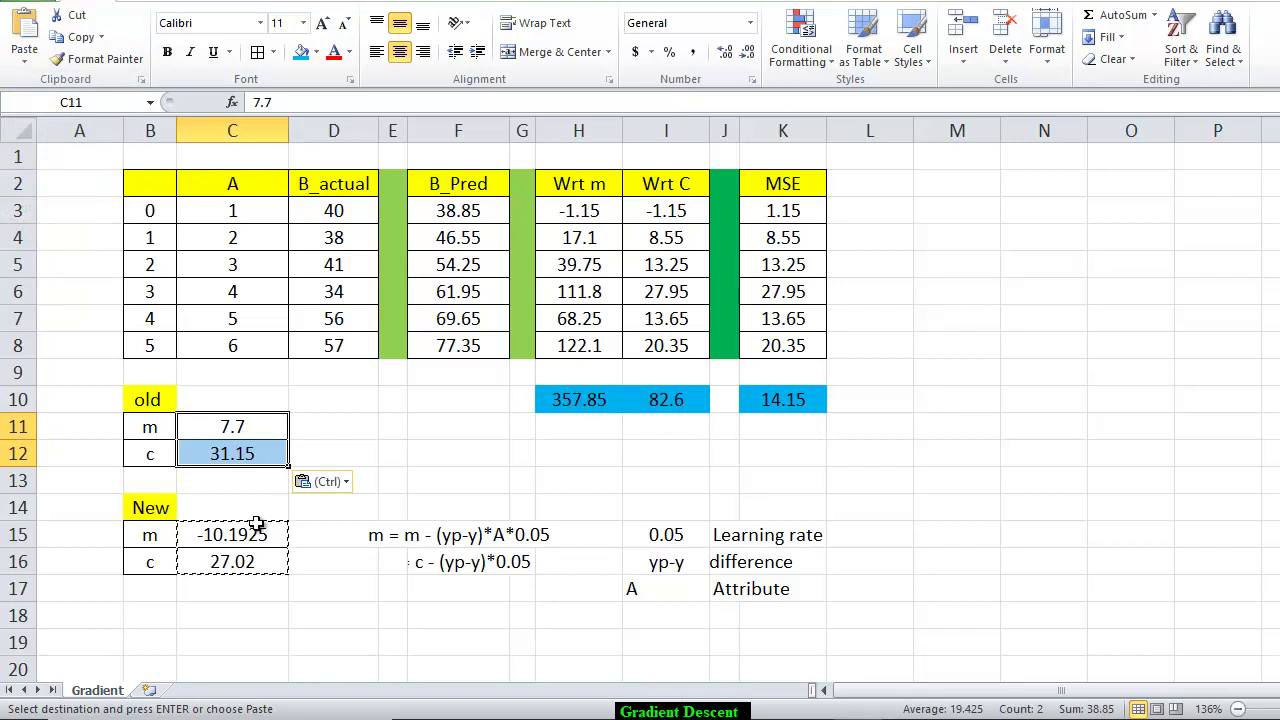
{"action": "left_click_drag", "start_coordinate": [231, 538], "coordinate": [230, 562]}
{"action": "key", "text": "ctrl+c"}
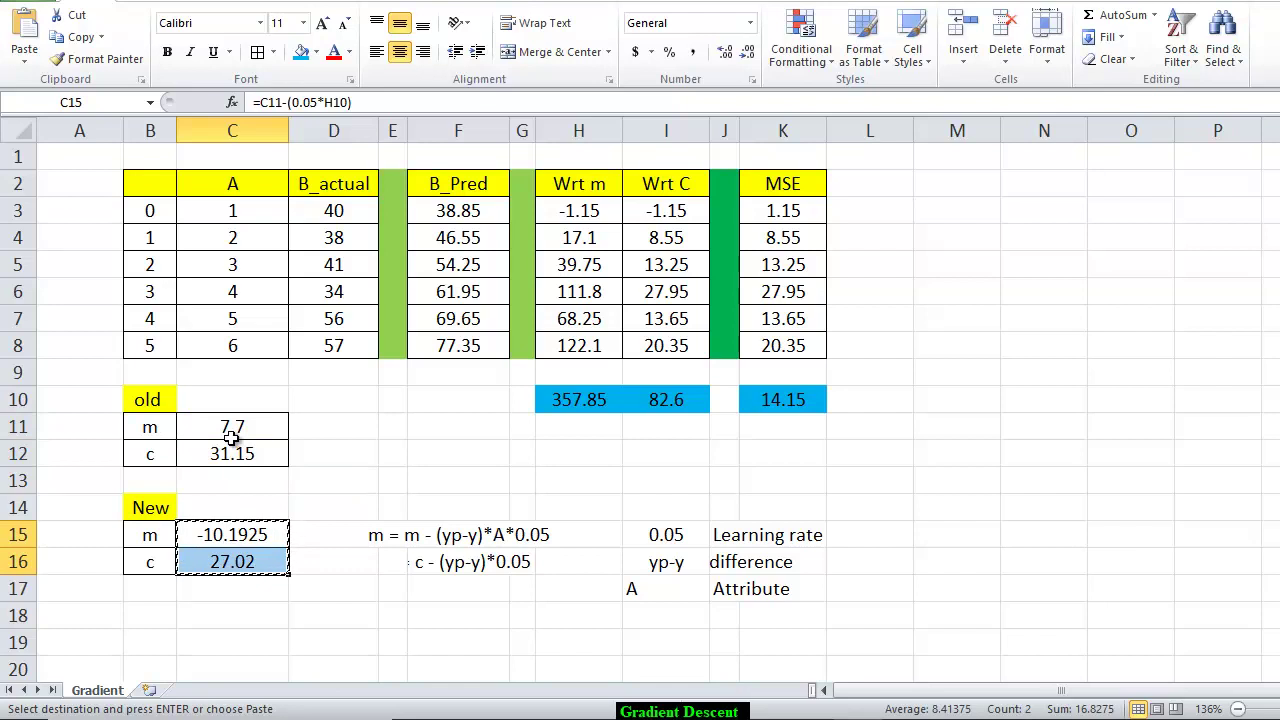
{"action": "left_click", "coordinate": [231, 437]}
{"action": "left_click", "coordinate": [24, 61]}
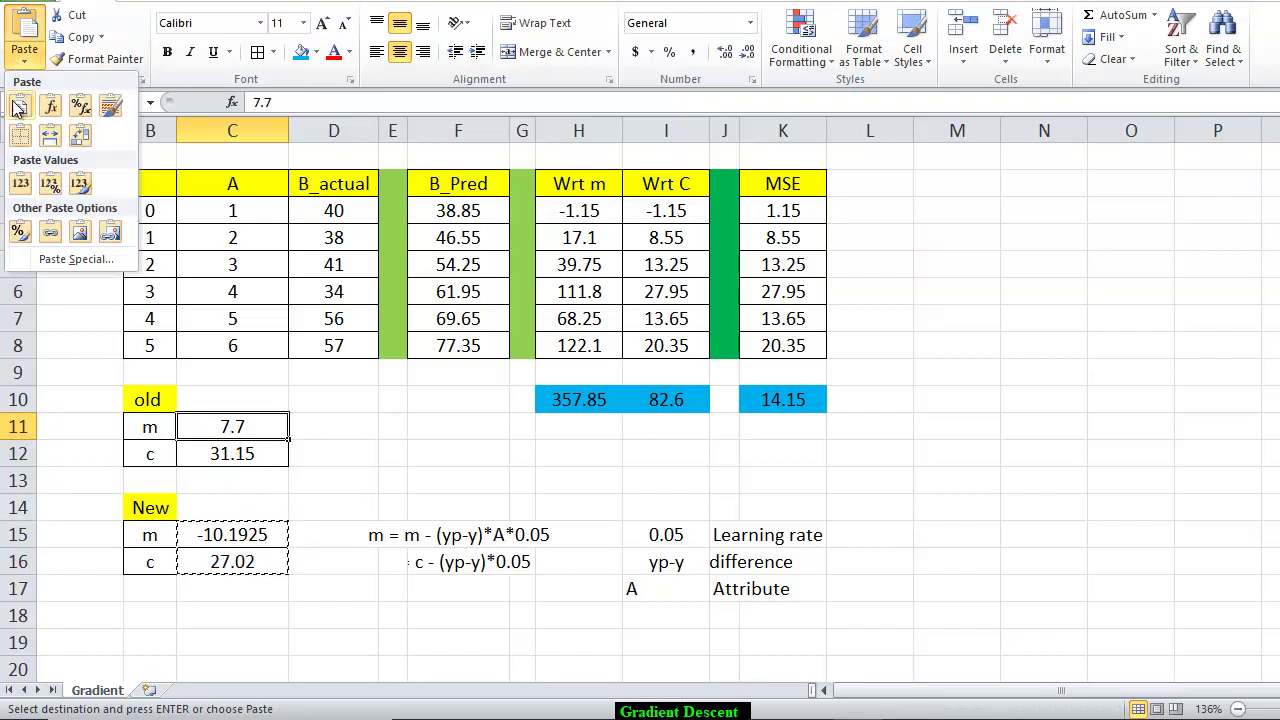
{"action": "left_click", "coordinate": [19, 184]}
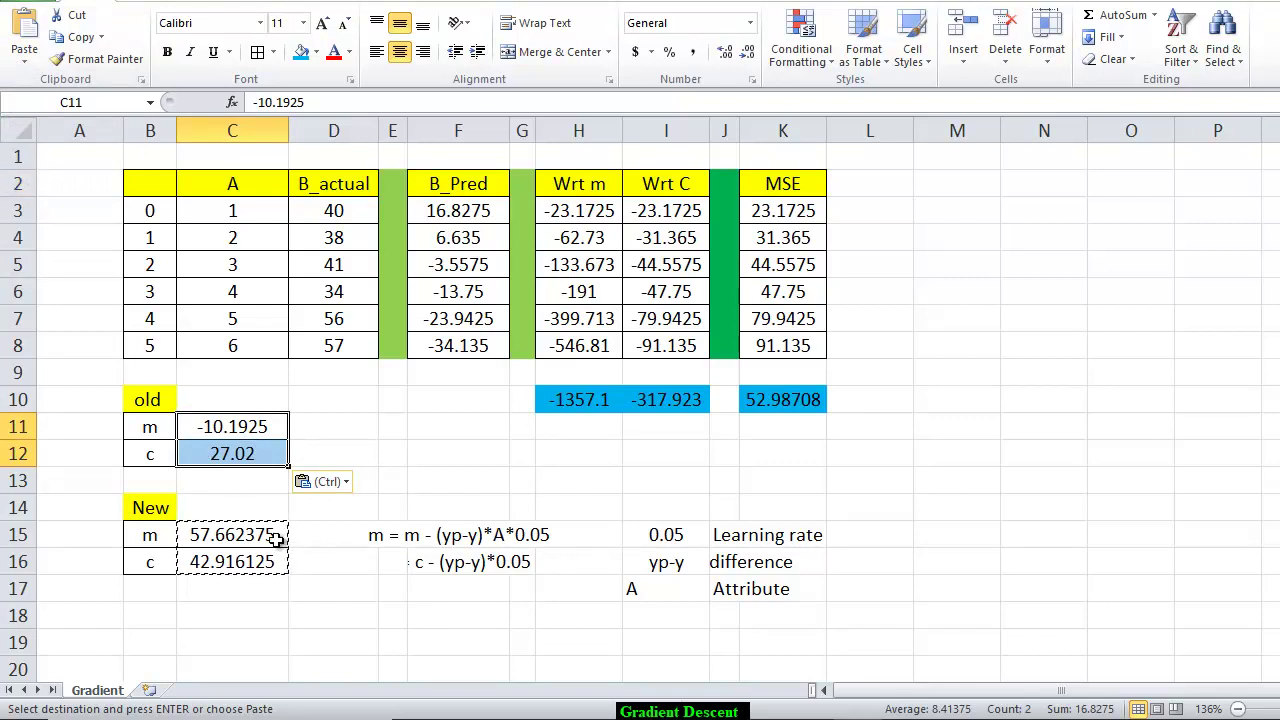
Undo the pasted iterations and review the written update rule for m
{"action": "key", "text": "ctrl+z"}
{"action": "left_click", "coordinate": [392, 535]}
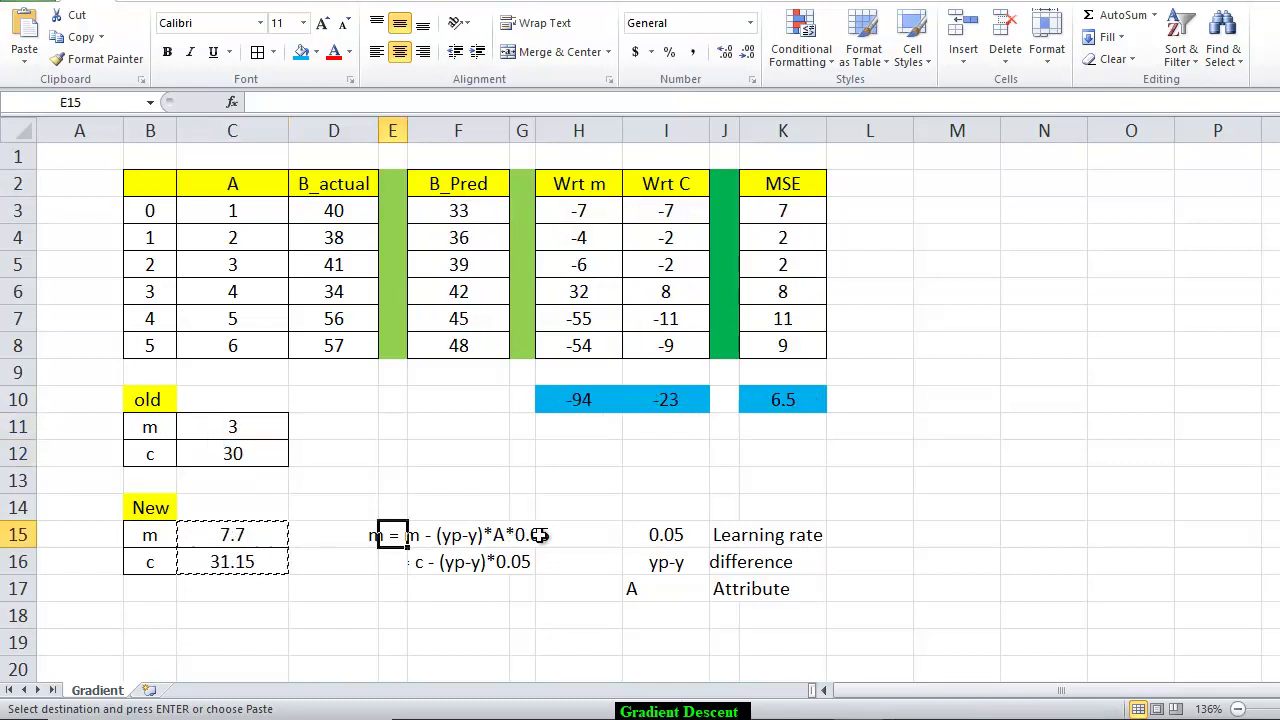
{"action": "left_click", "coordinate": [540, 535]}
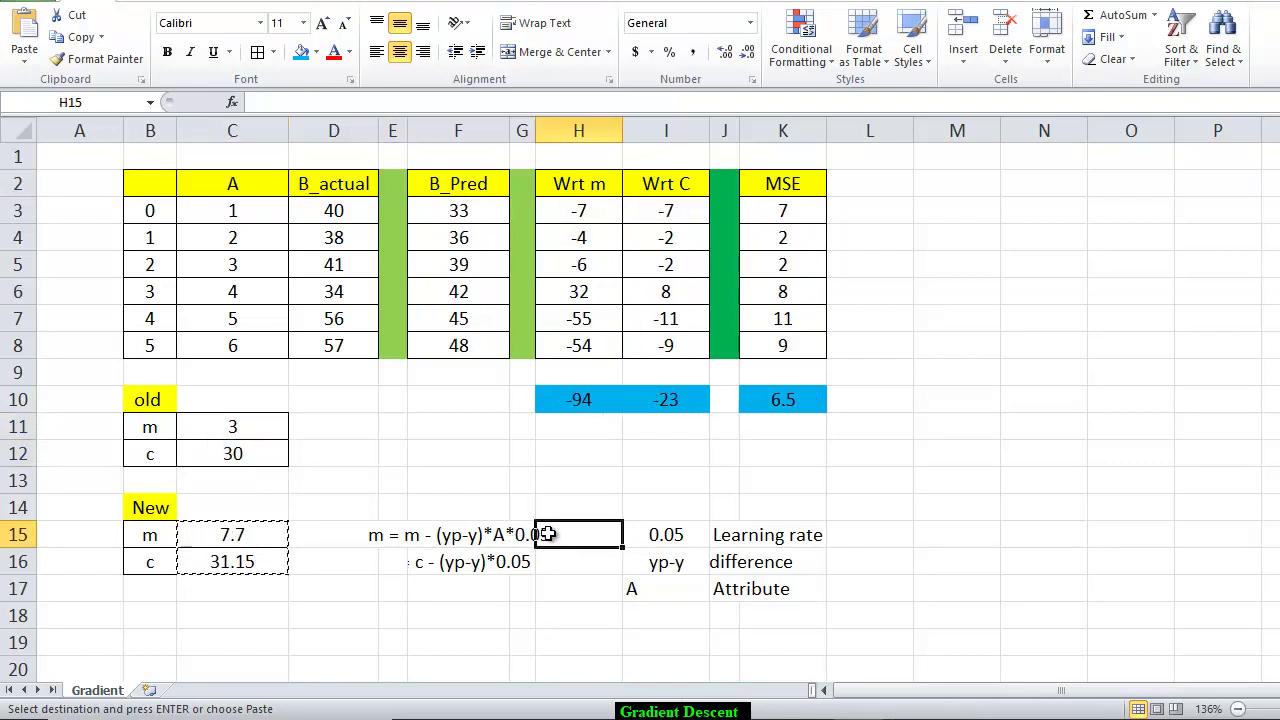
{"action": "left_click", "coordinate": [486, 535]}
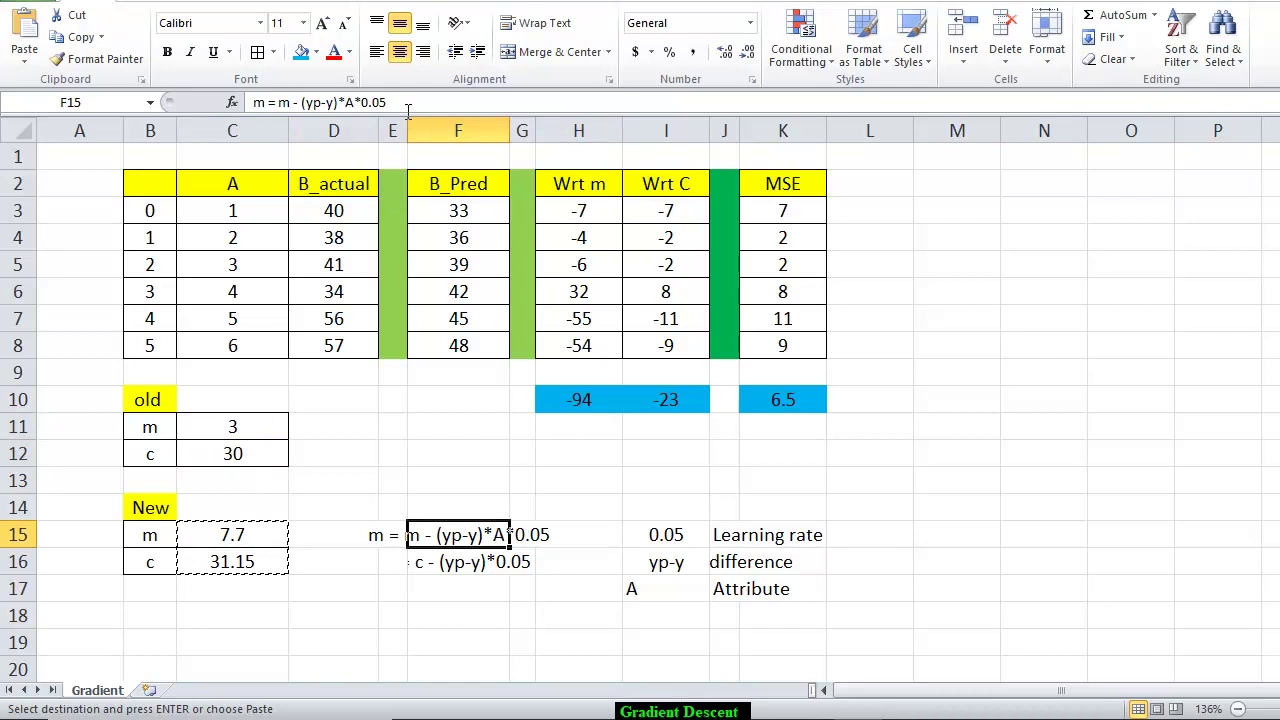
Set the new m formula back to a 0.02 rate, fill it down to new c, and copy both
{"action": "left_click", "coordinate": [230, 535]}
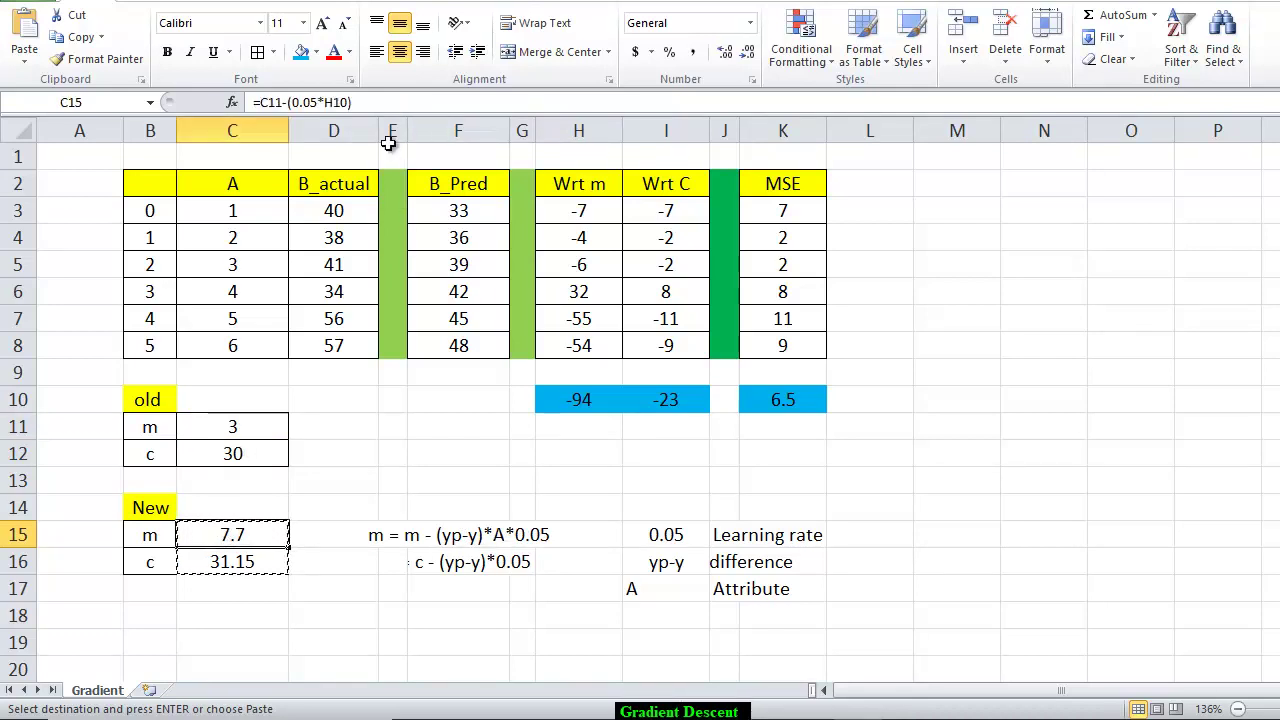
{"action": "left_click", "coordinate": [314, 103]}
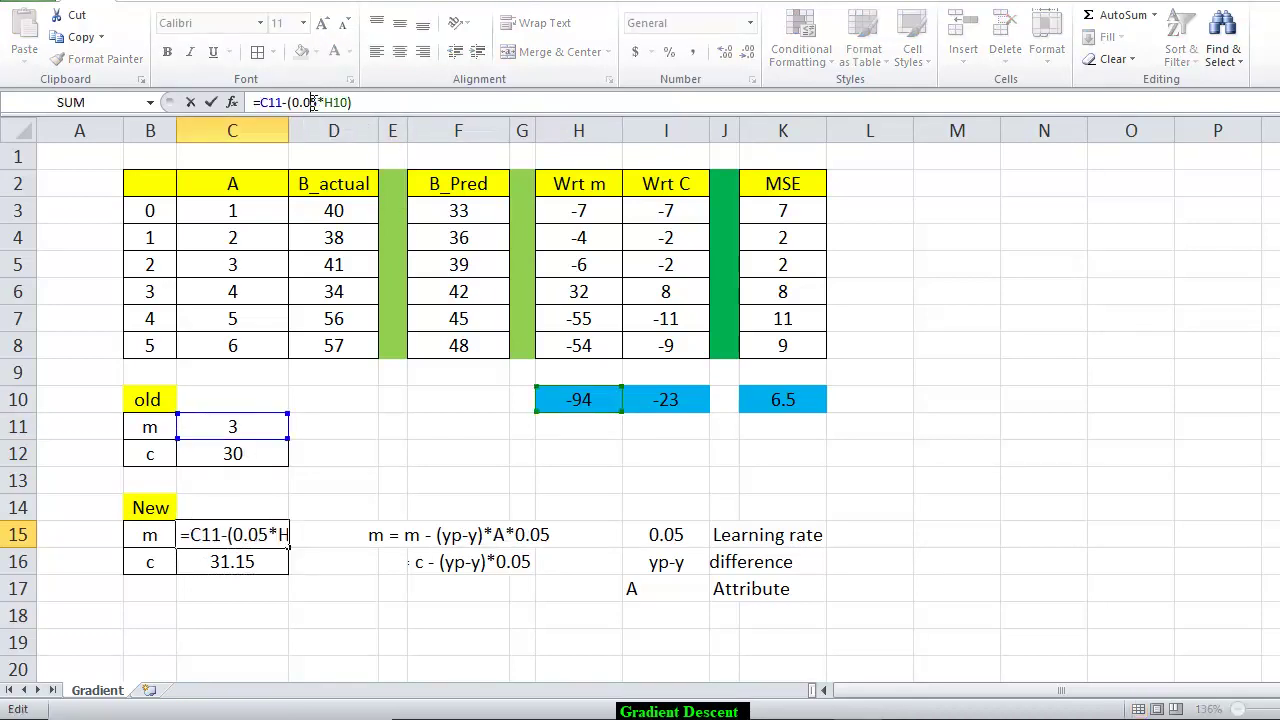
{"action": "key", "text": "BackSpace"}
{"action": "type", "text": "2"}
{"action": "key", "text": "Return"}
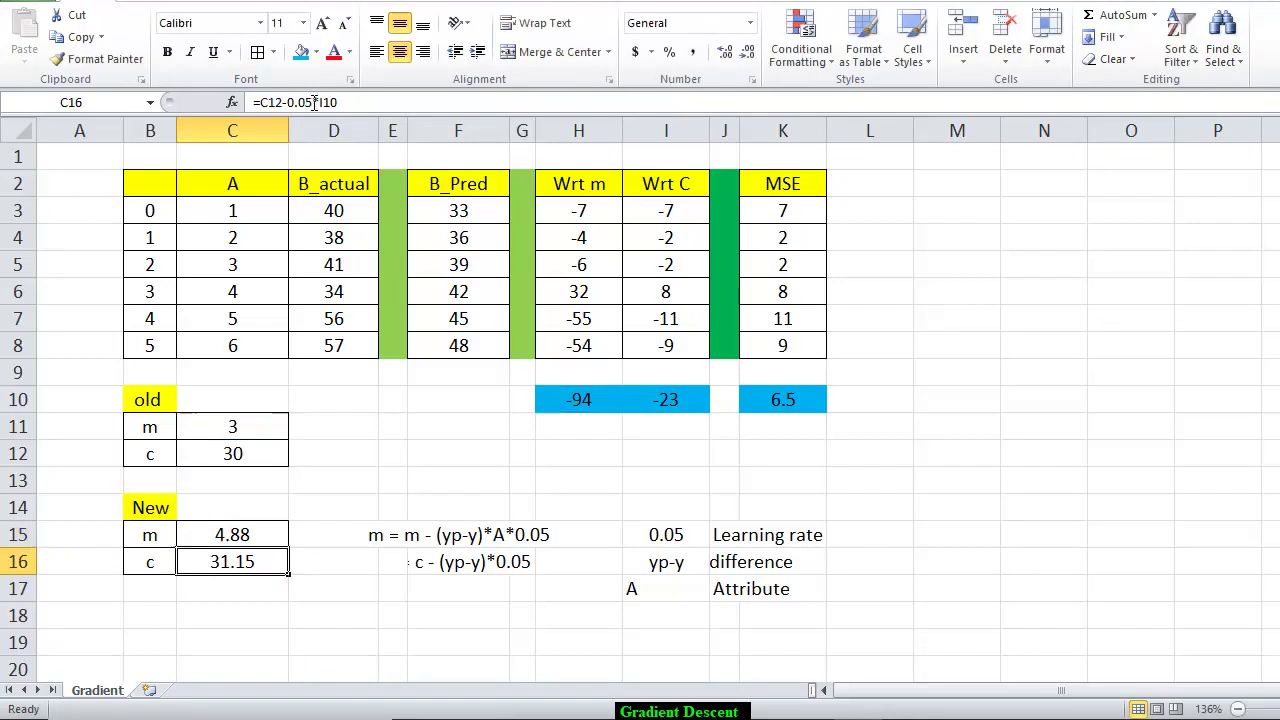
{"action": "left_click_drag", "start_coordinate": [232, 535], "coordinate": [266, 560]}
{"action": "key", "text": "ctrl+d"}
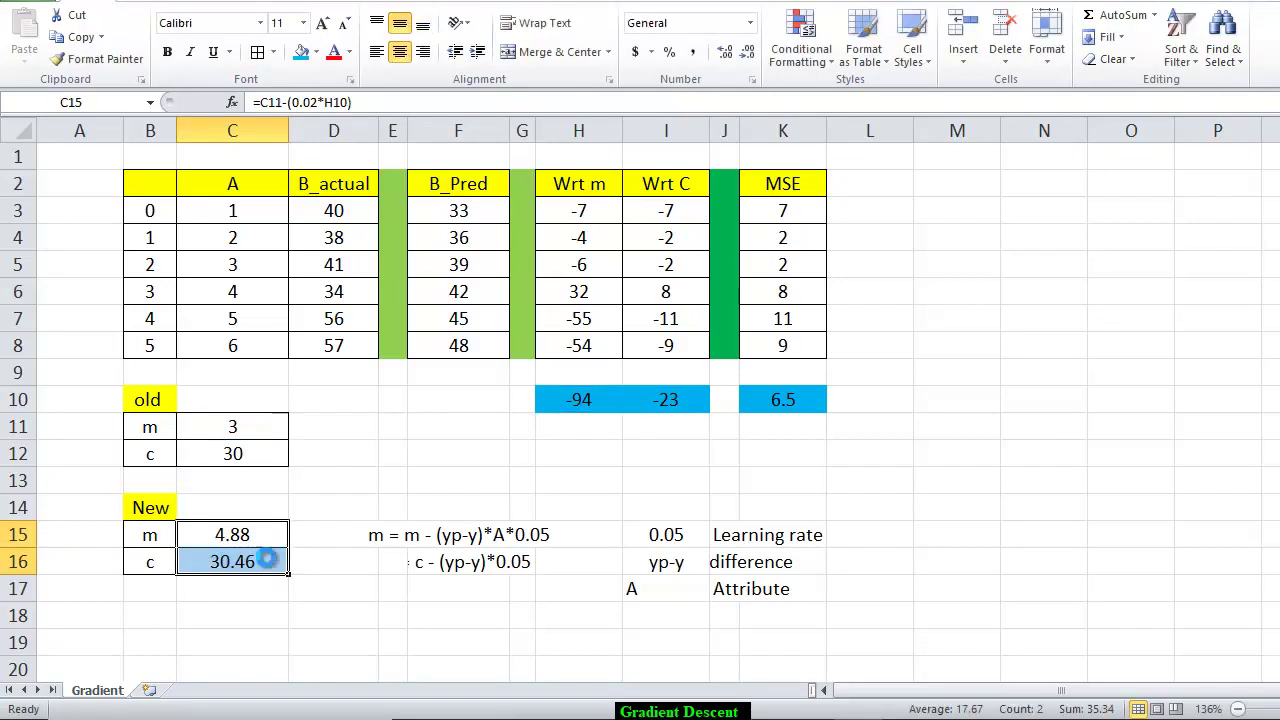
{"action": "key", "text": "ctrl+c"}
Paste values into old m and c twice, reaching 3.1452 and 30.0752 with MSE 6.135267
{"action": "left_click", "coordinate": [226, 428]}
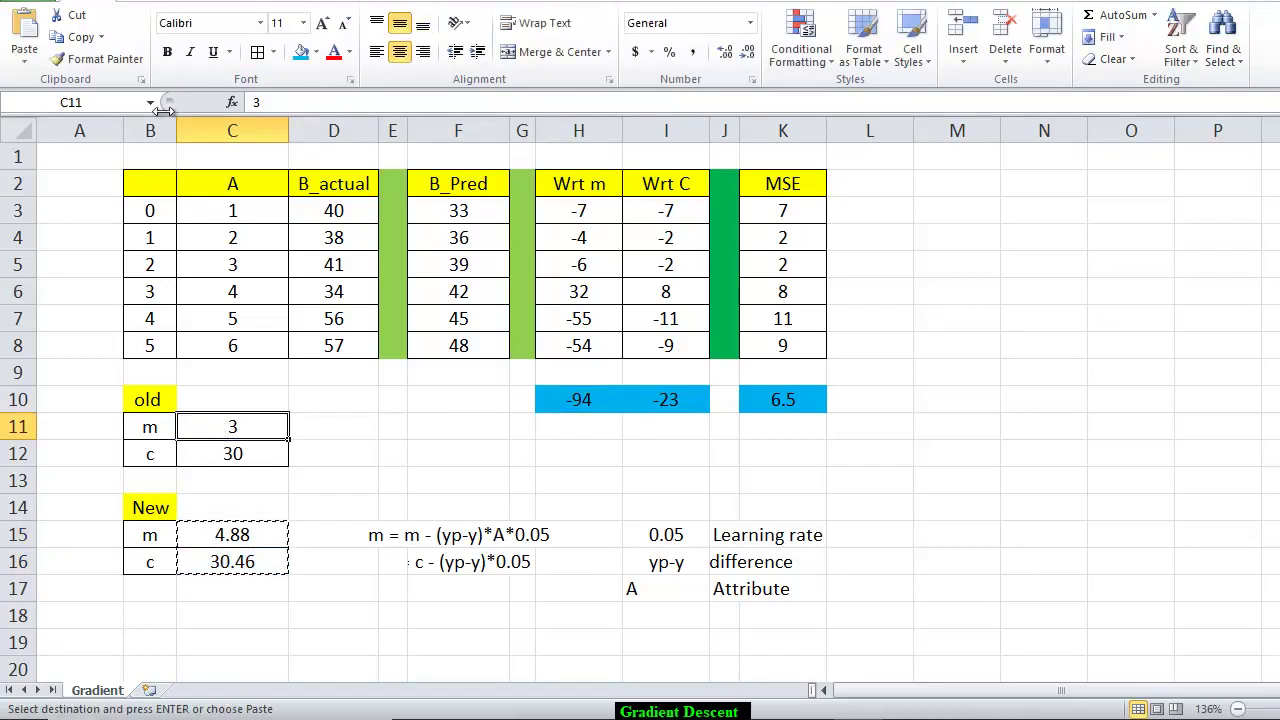
{"action": "left_click", "coordinate": [24, 57]}
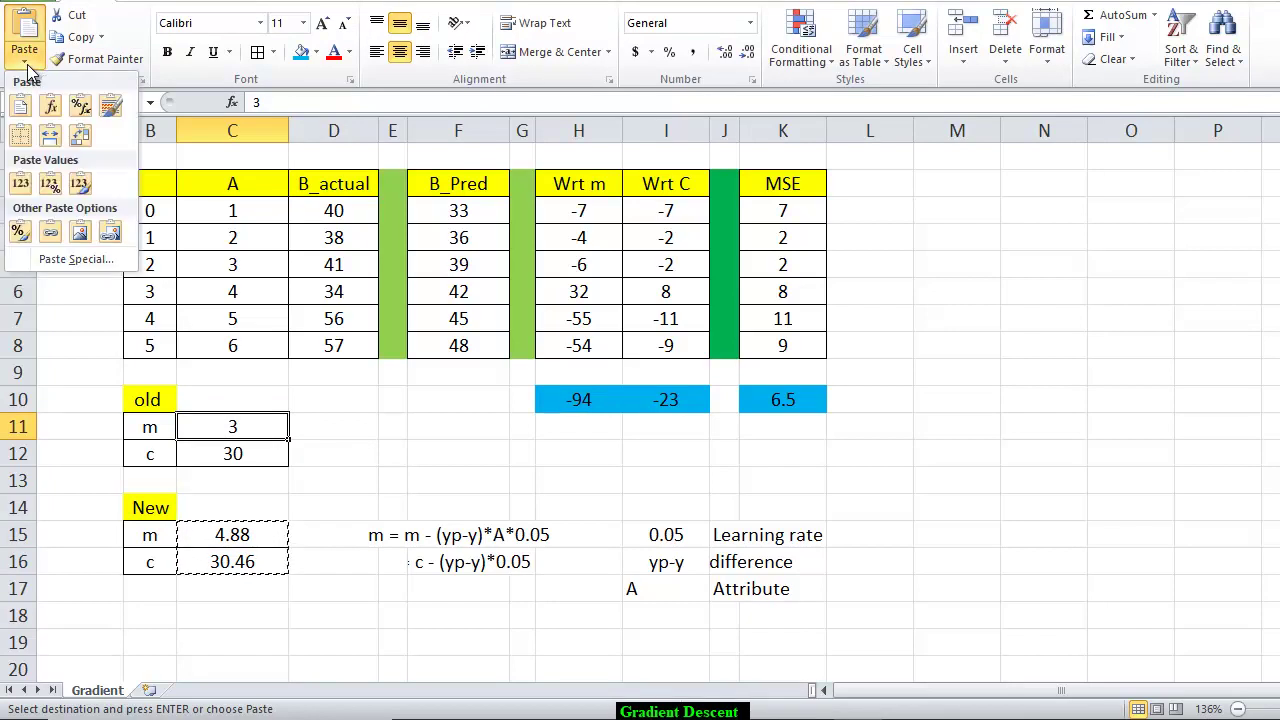
{"action": "left_click", "coordinate": [22, 185]}
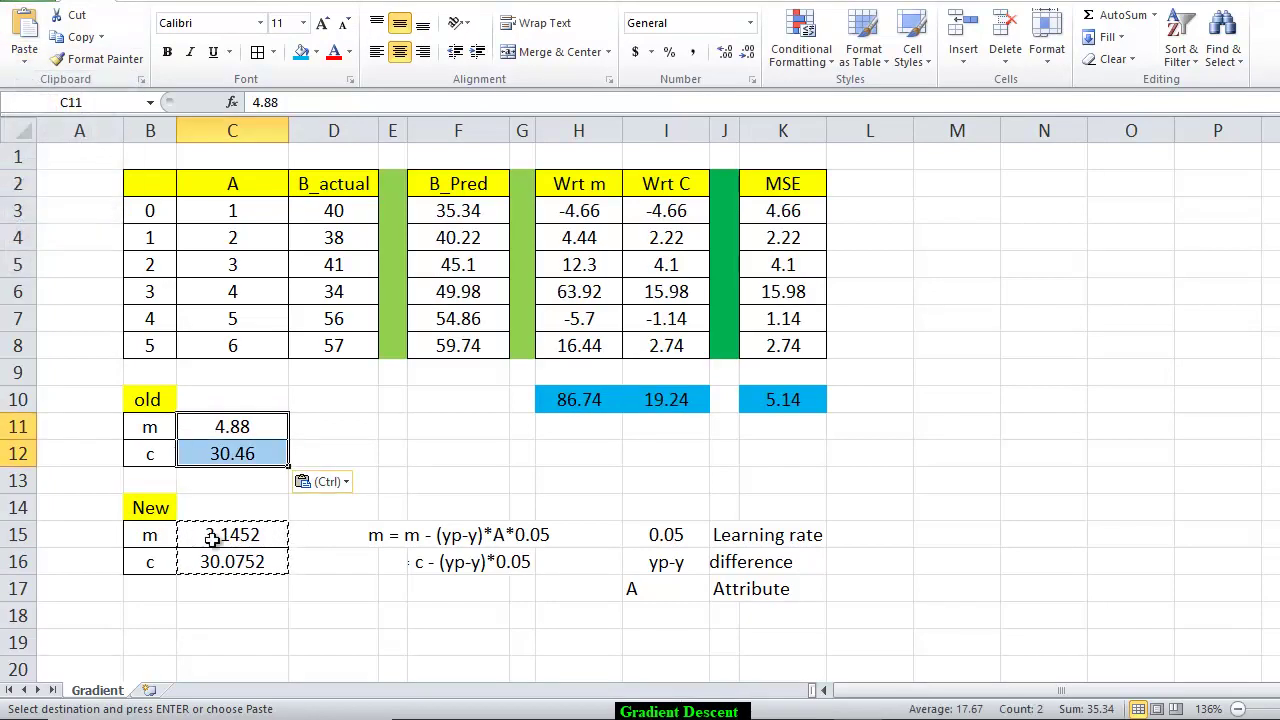
{"action": "left_click", "coordinate": [248, 427]}
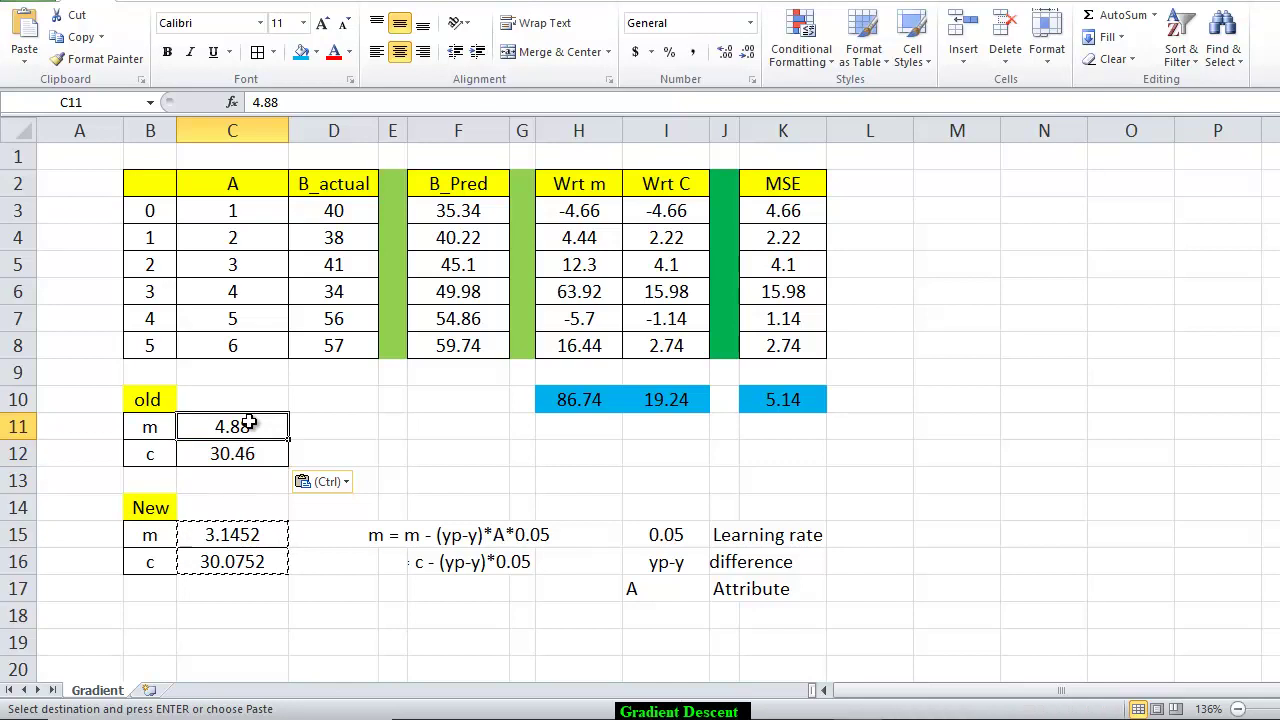
{"action": "left_click", "coordinate": [34, 66]}
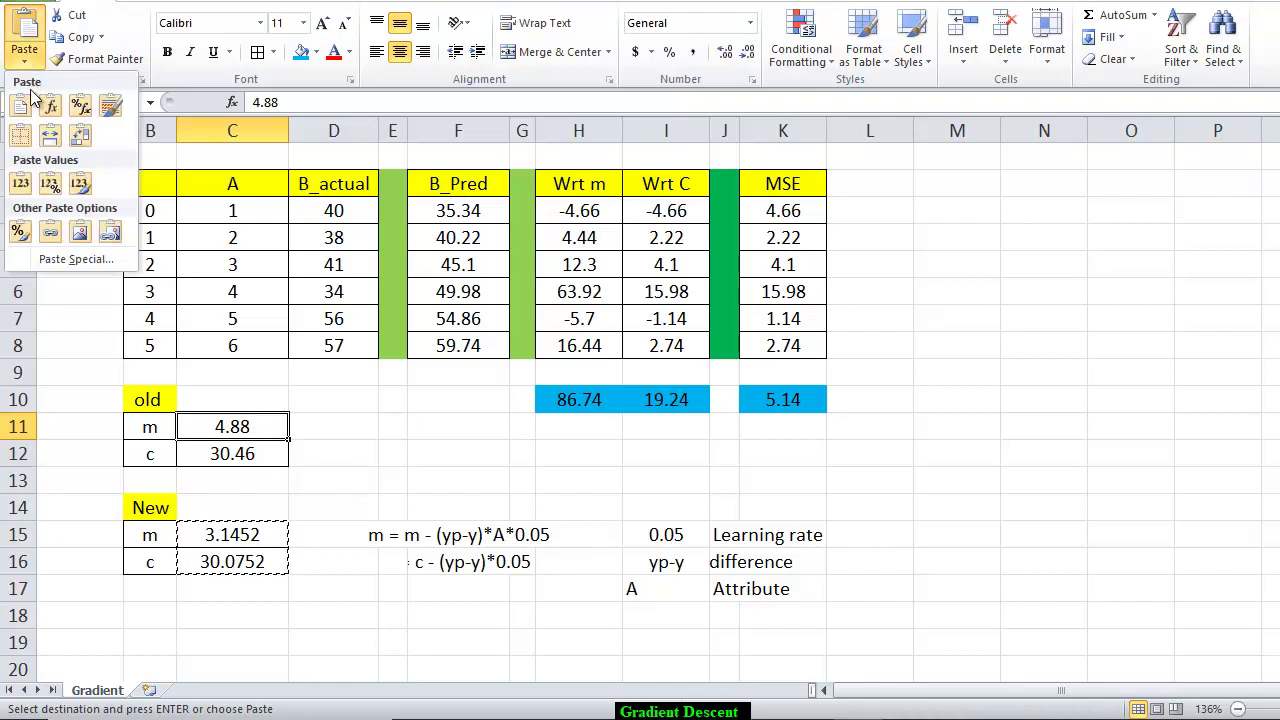
{"action": "left_click", "coordinate": [20, 183]}
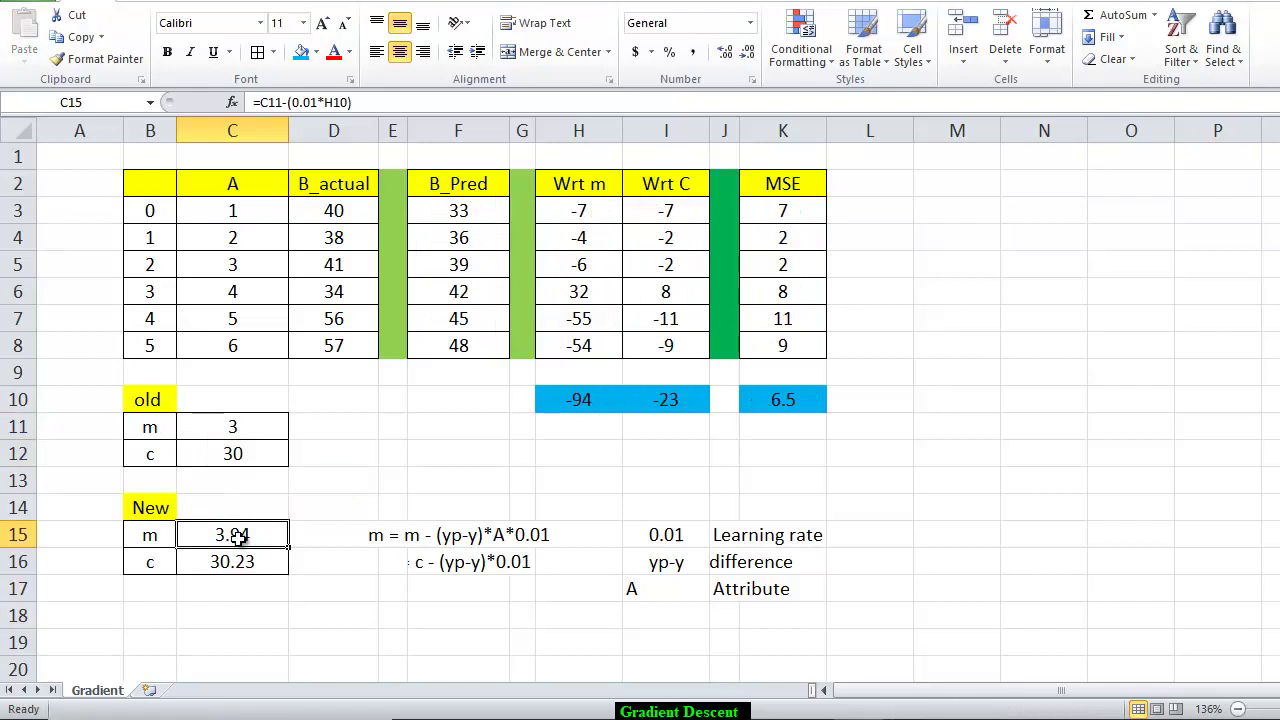
Copy new m and c and paste them as values into old m and c, giving 3.94 and 30.23
{"action": "left_click_drag", "start_coordinate": [240, 531], "coordinate": [240, 560]}
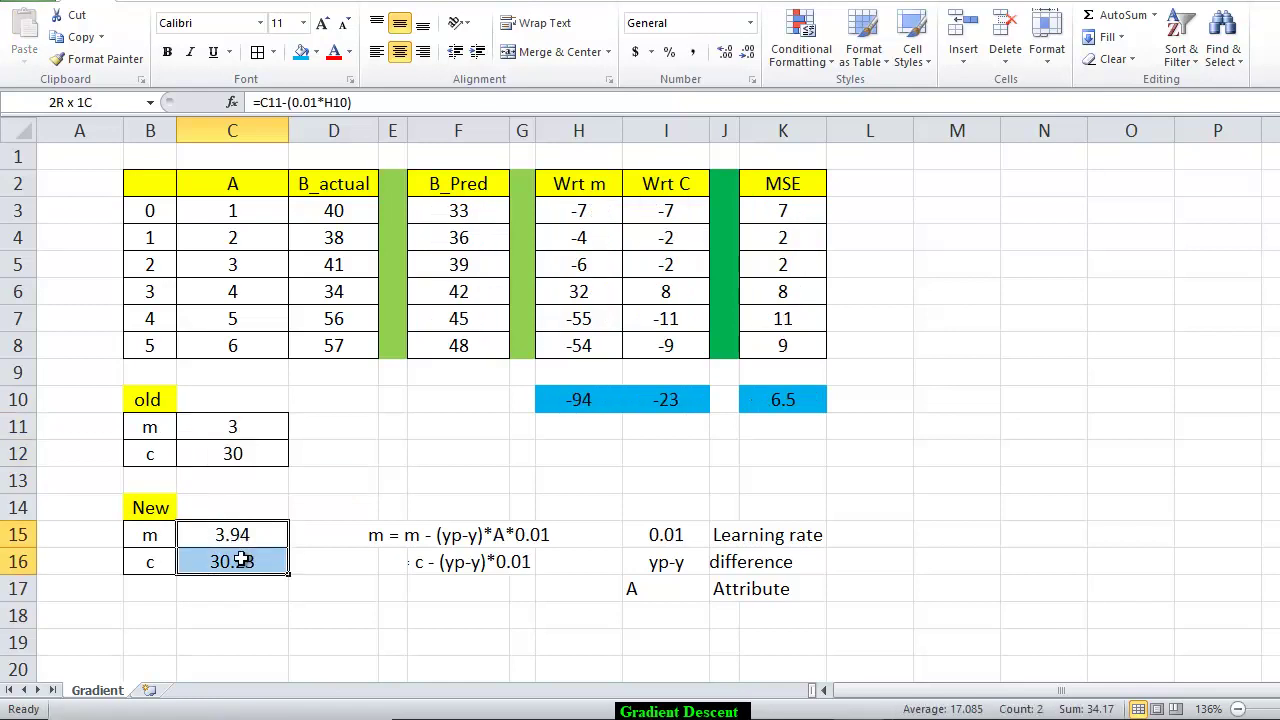
{"action": "key", "text": "ctrl+c"}
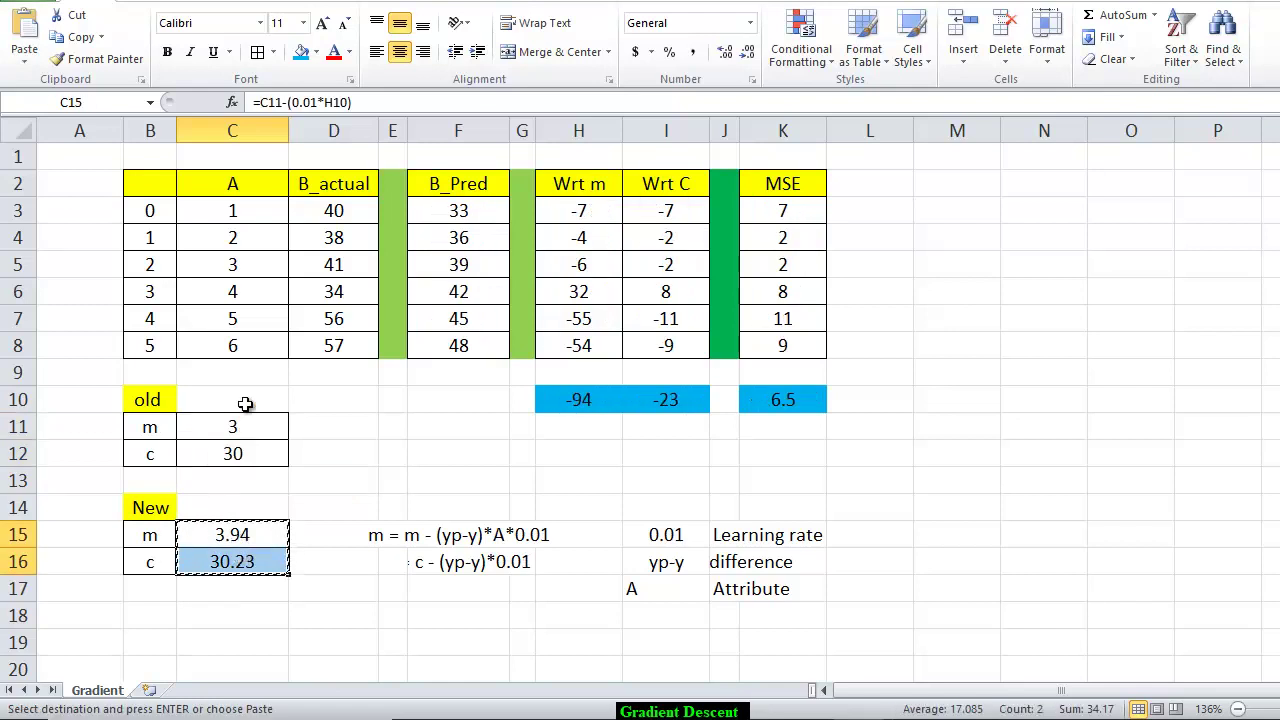
{"action": "left_click", "coordinate": [247, 422]}
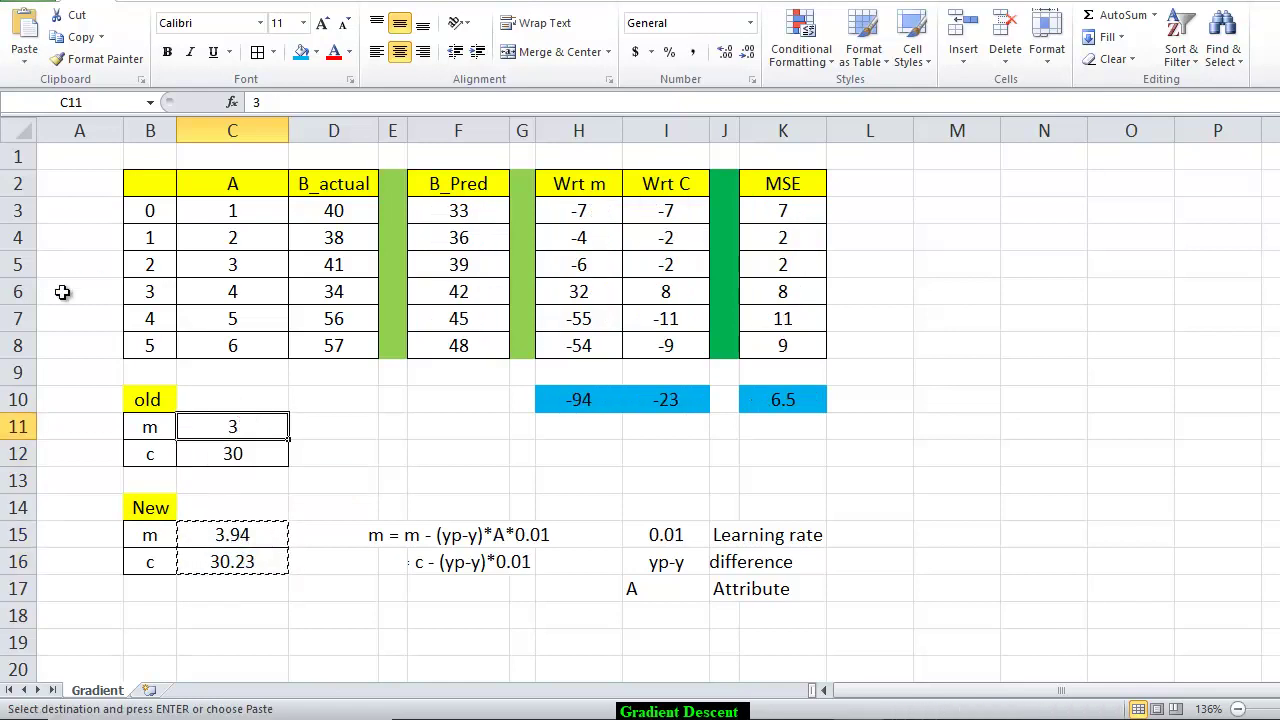
{"action": "left_click", "coordinate": [24, 56]}
{"action": "left_click", "coordinate": [22, 180]}
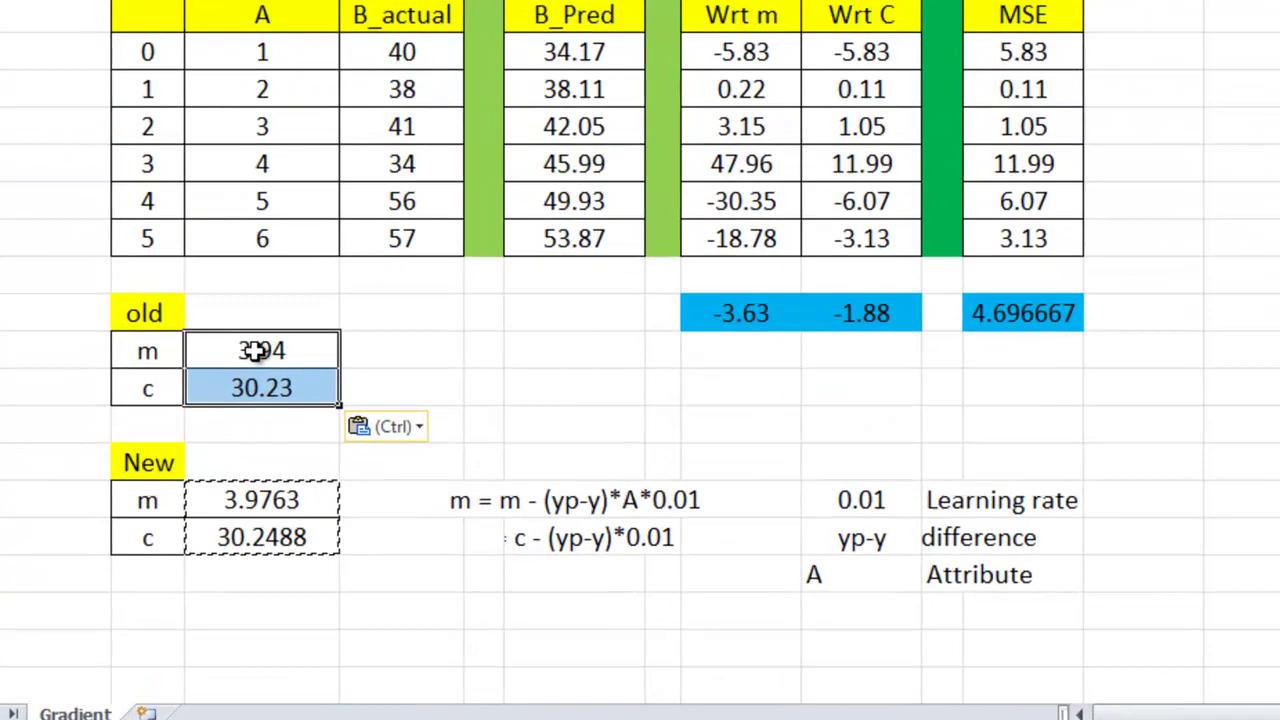
Run several more Paste Values iterations, leaving old m 3.9690508 and c 30.2872733 with MSE 4.682141
{"action": "left_click", "coordinate": [232, 426]}
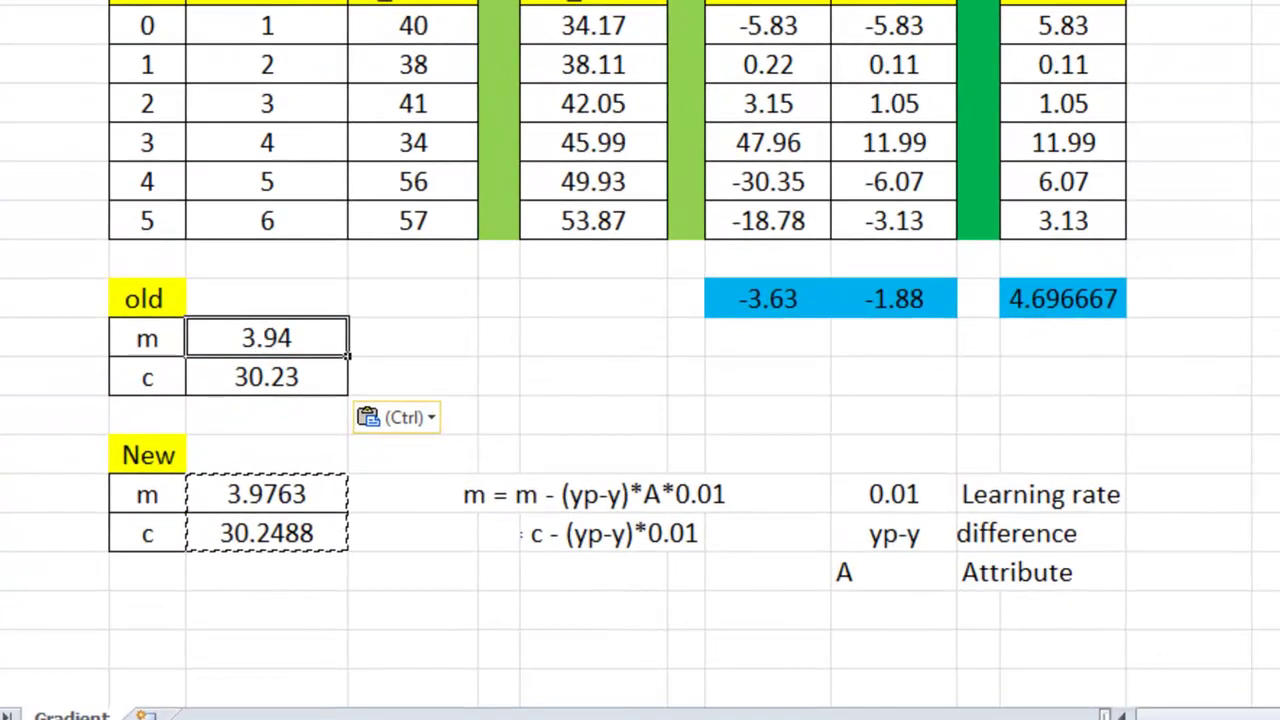
{"action": "key", "text": "alt+h"}
{"action": "key", "text": "v"}
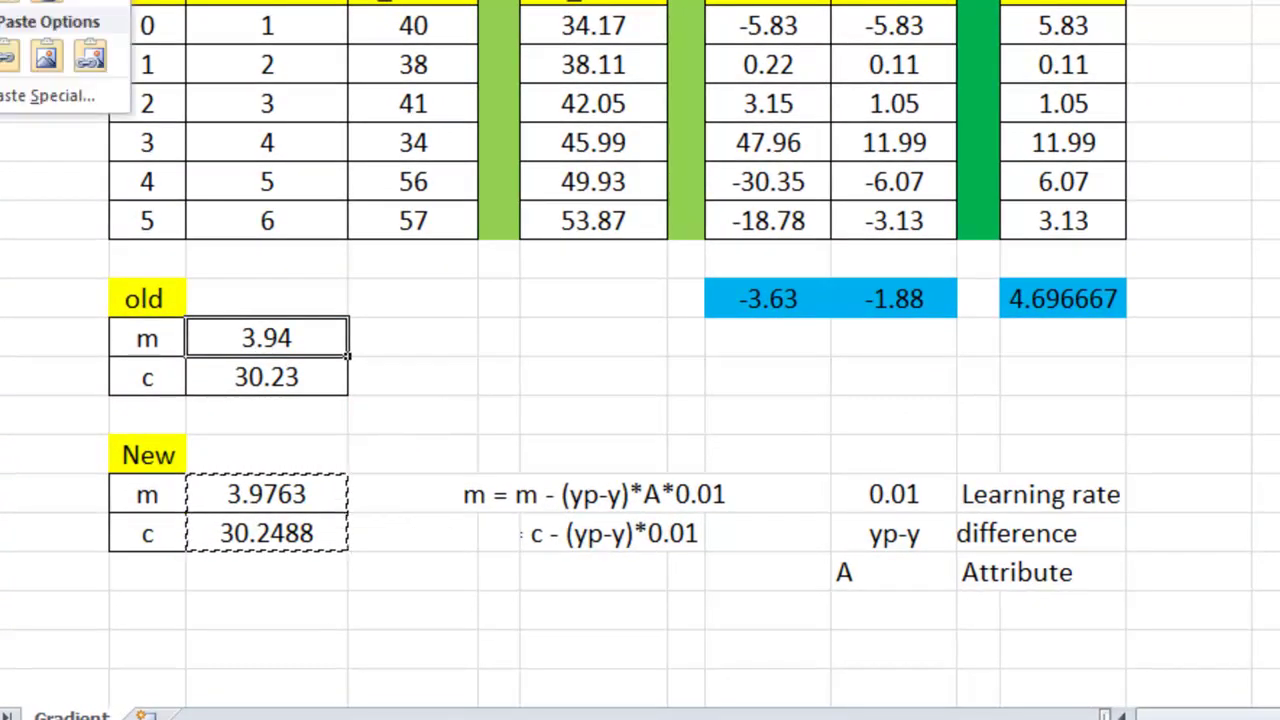
{"action": "key", "text": "v"}
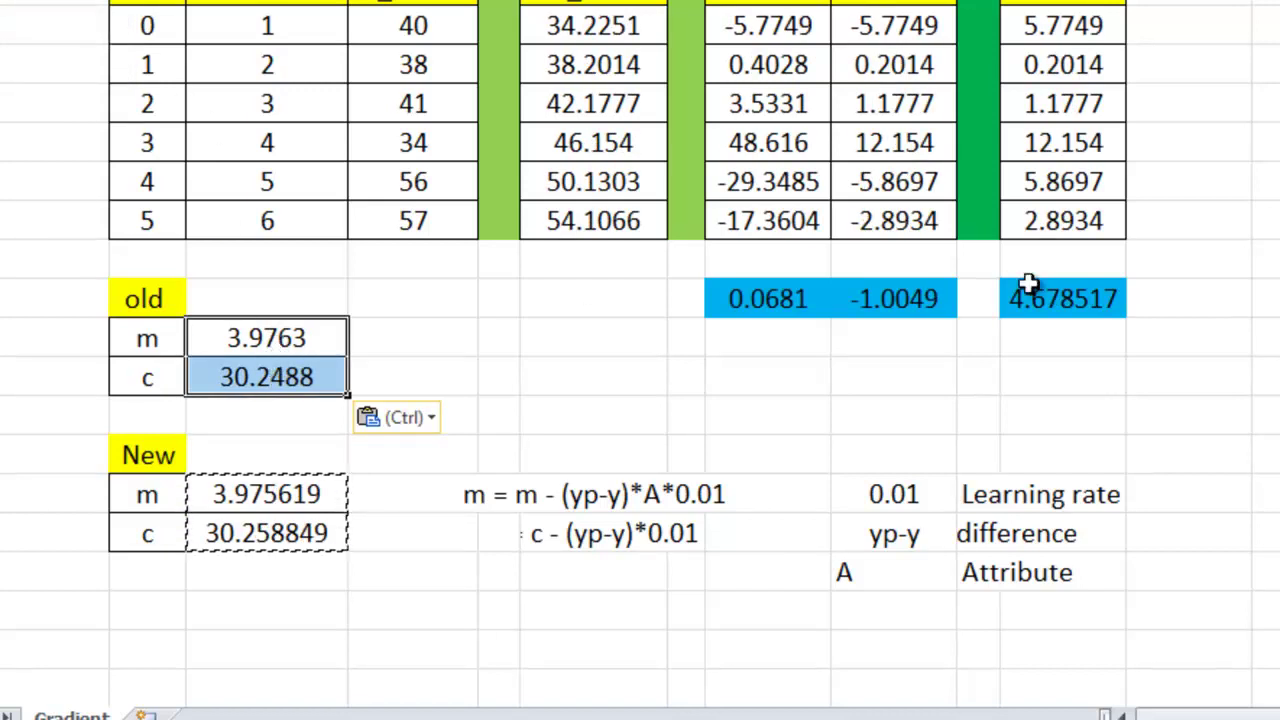
{"action": "key", "text": "alt+h"}
{"action": "key", "text": "v"}
{"action": "key", "text": "v"}
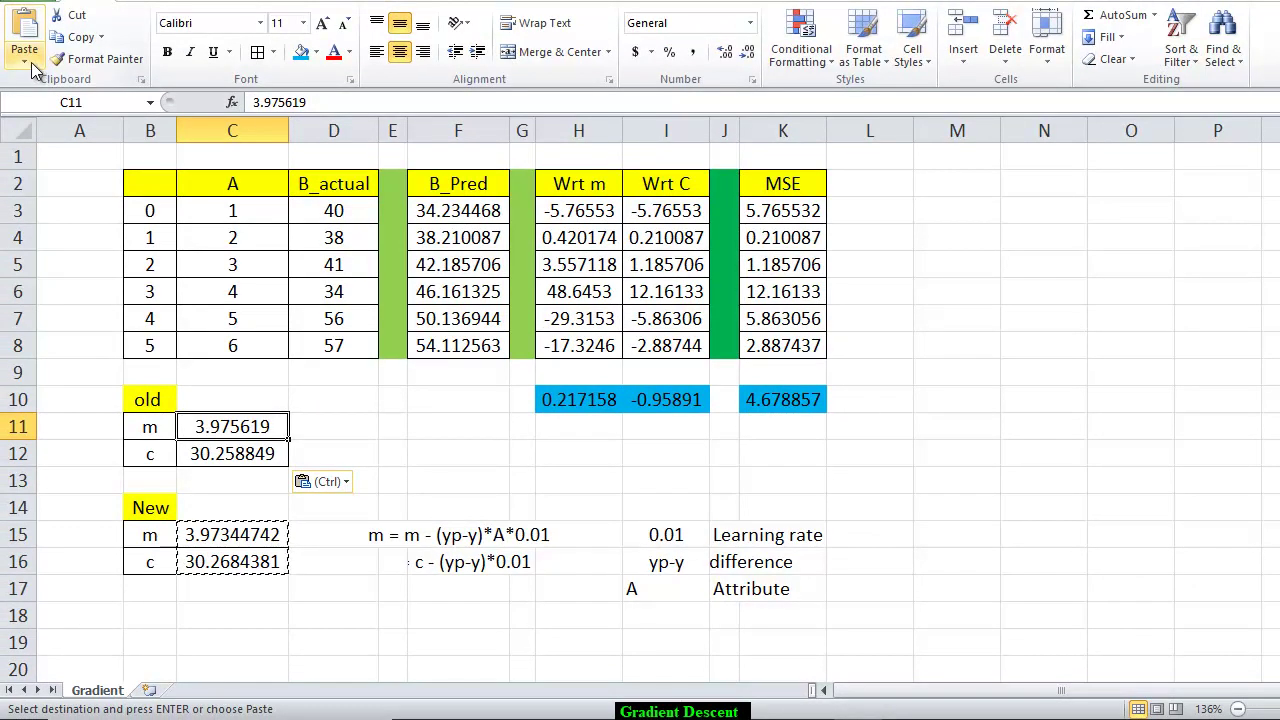
{"action": "left_click", "coordinate": [24, 62]}
{"action": "left_click", "coordinate": [18, 181]}
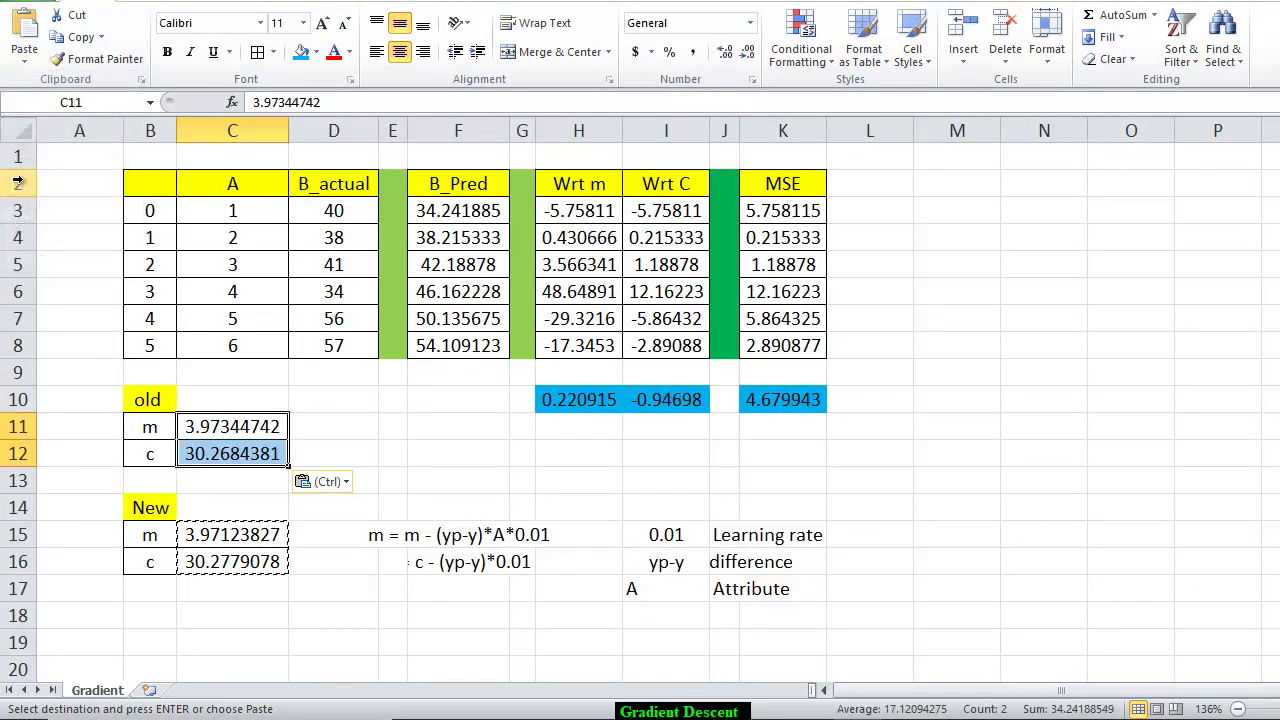
{"action": "key", "text": "ctrl+y"}
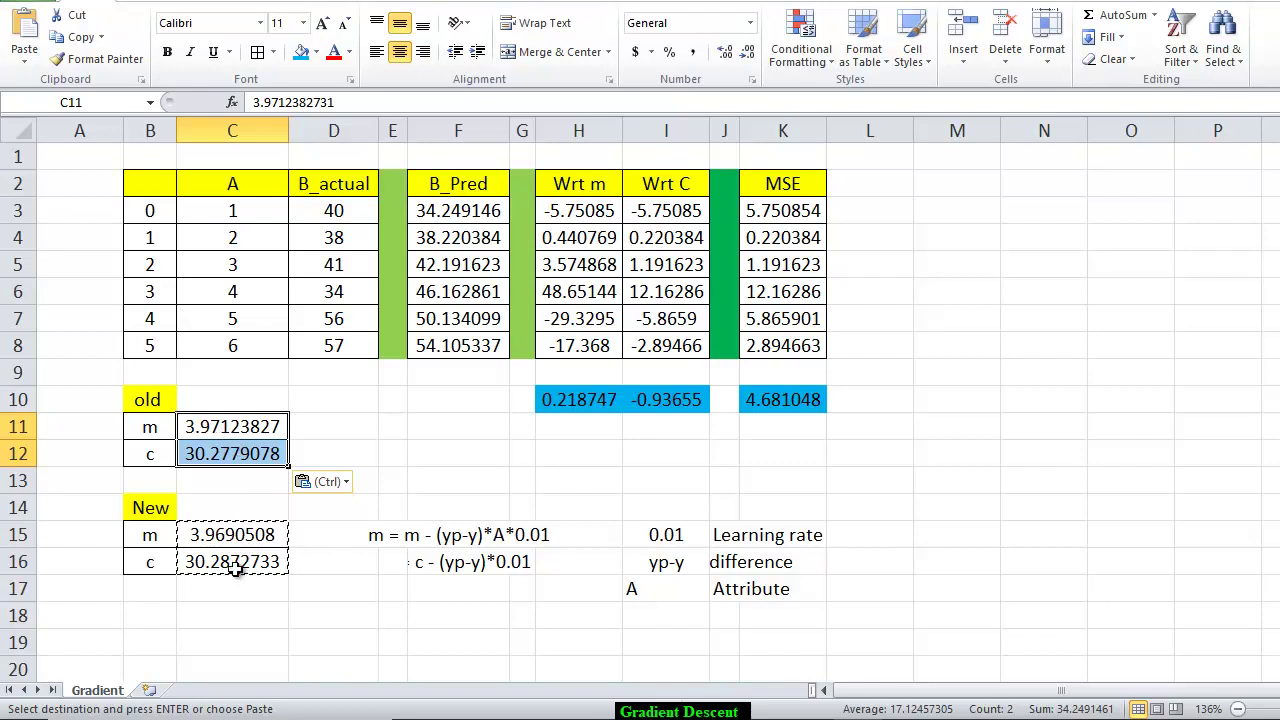
{"action": "left_click", "coordinate": [260, 432]}
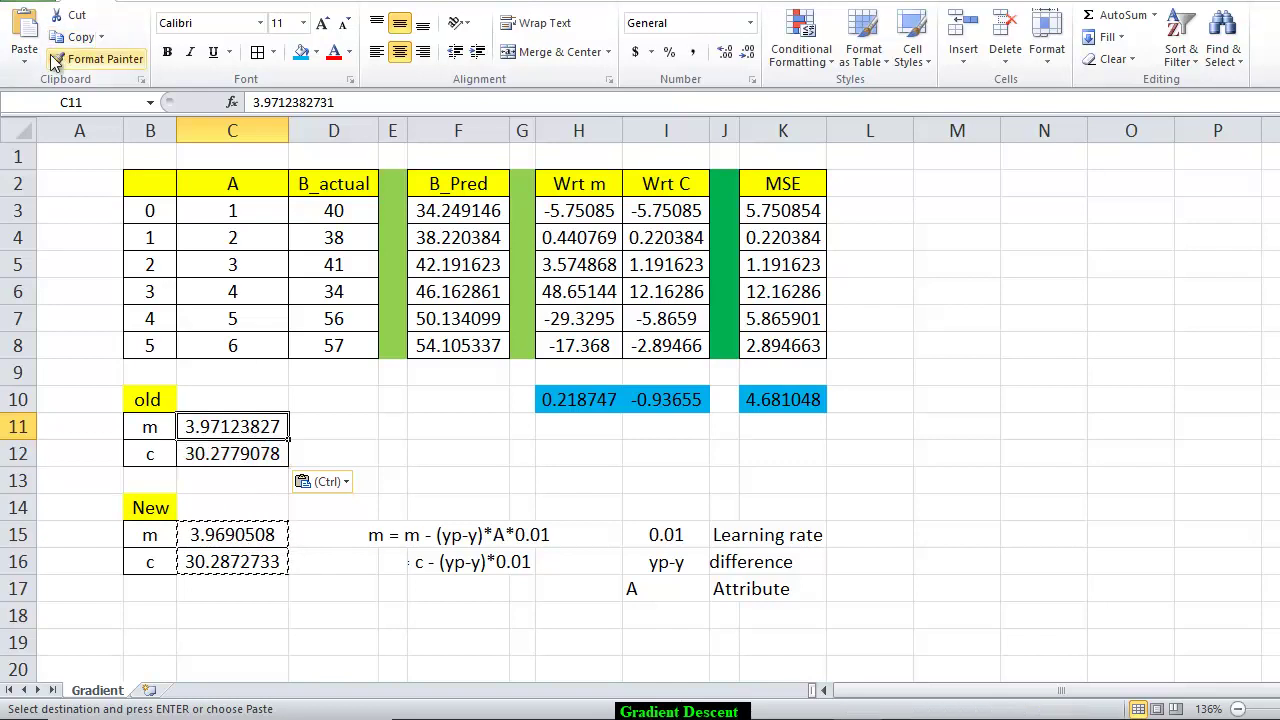
{"action": "left_click", "coordinate": [24, 62]}
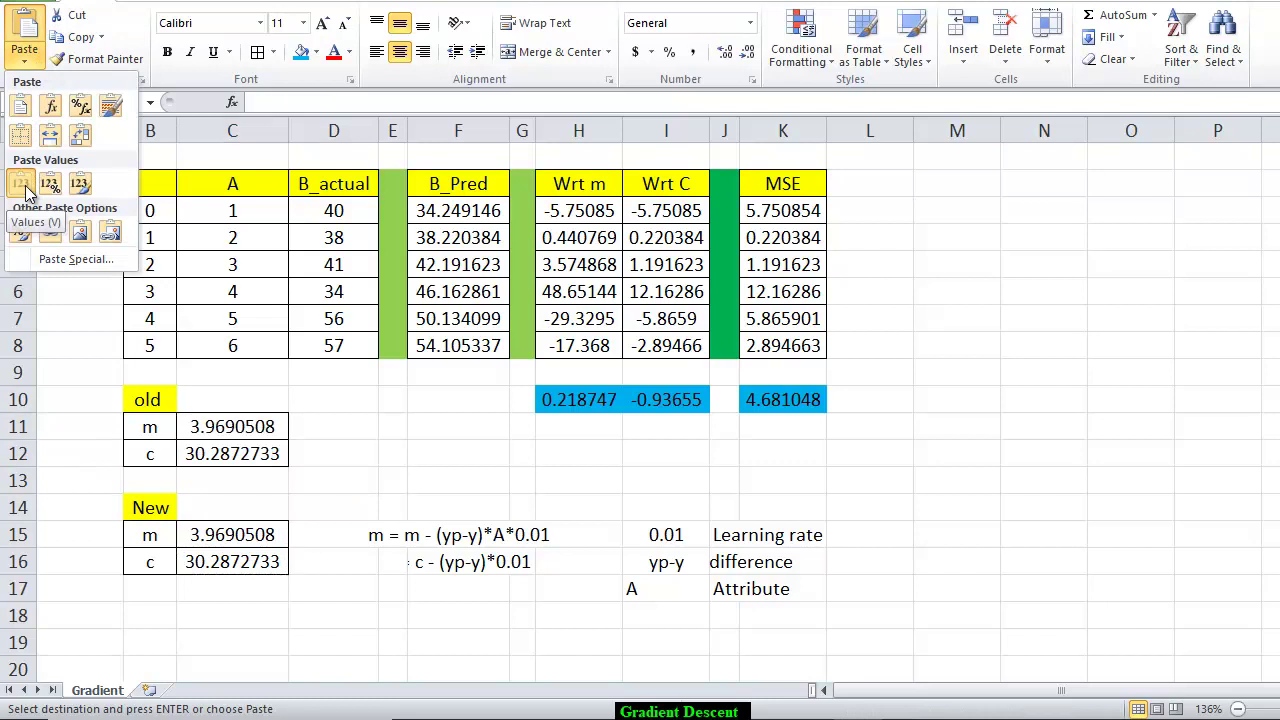
{"action": "left_click", "coordinate": [24, 186]}
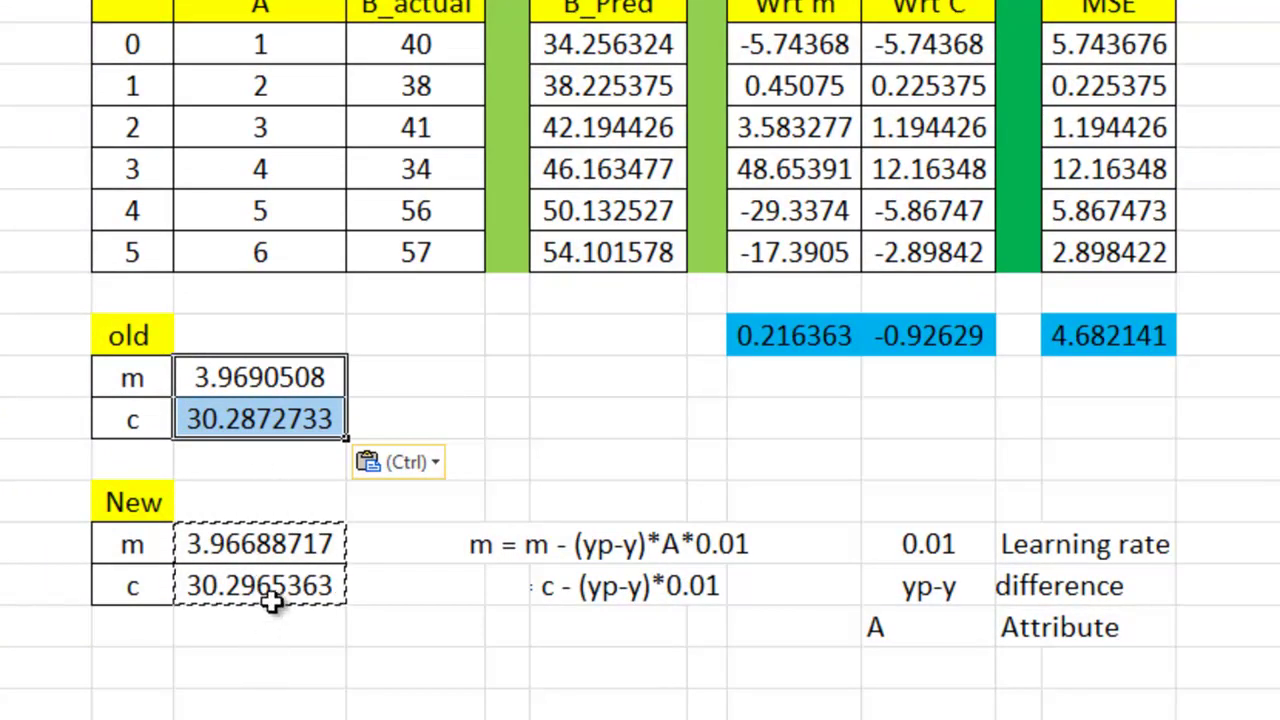
Rewrite the update formulas as =C11-(0.01*H… for new m and =C12-0.02*I11 for new c
{"action": "left_click", "coordinate": [297, 540]}
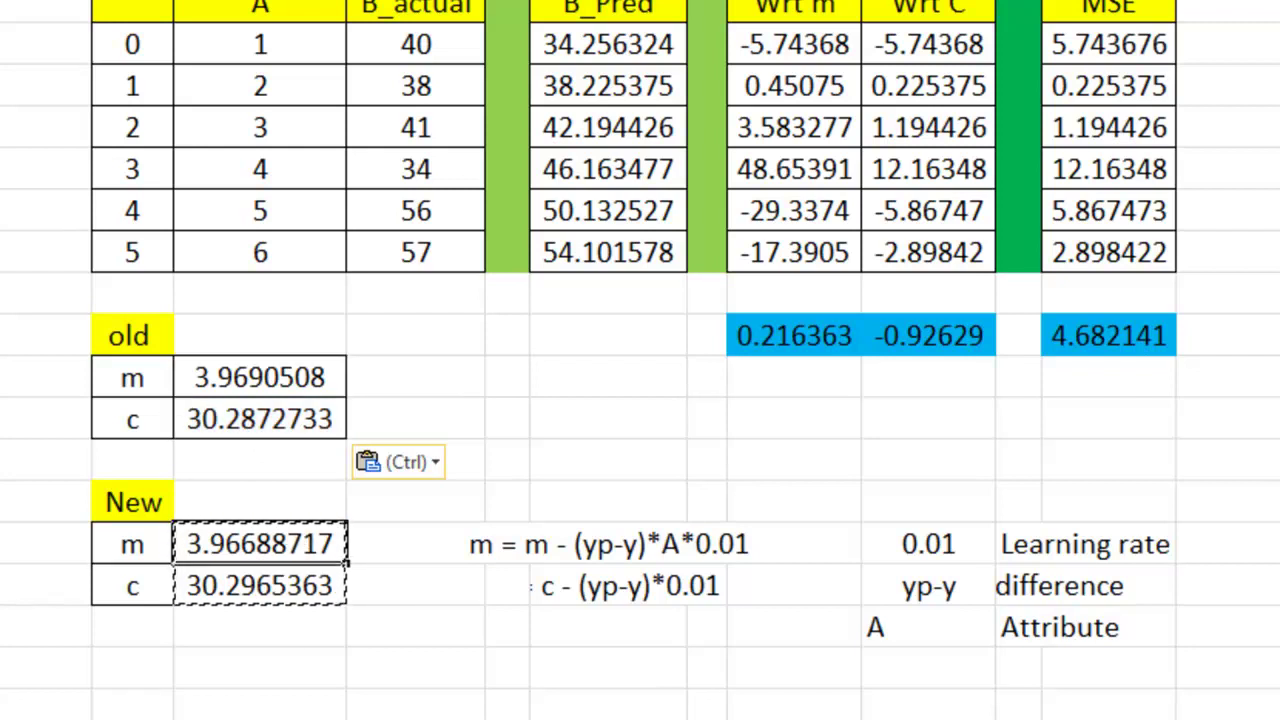
{"action": "type", "text": "=C11-(0.01*H"}
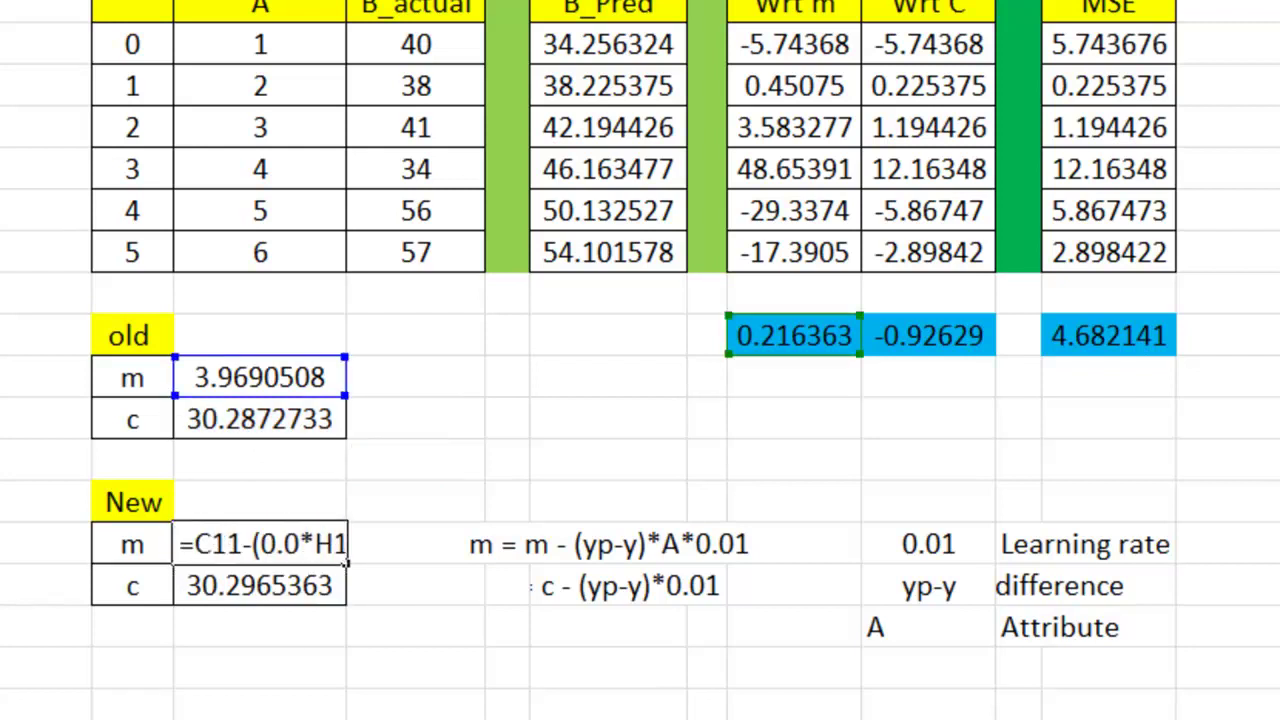
{"action": "key", "text": "Return"}
{"action": "type", "text": "=C12-0.02*I11"}
{"action": "key", "text": "Return"}
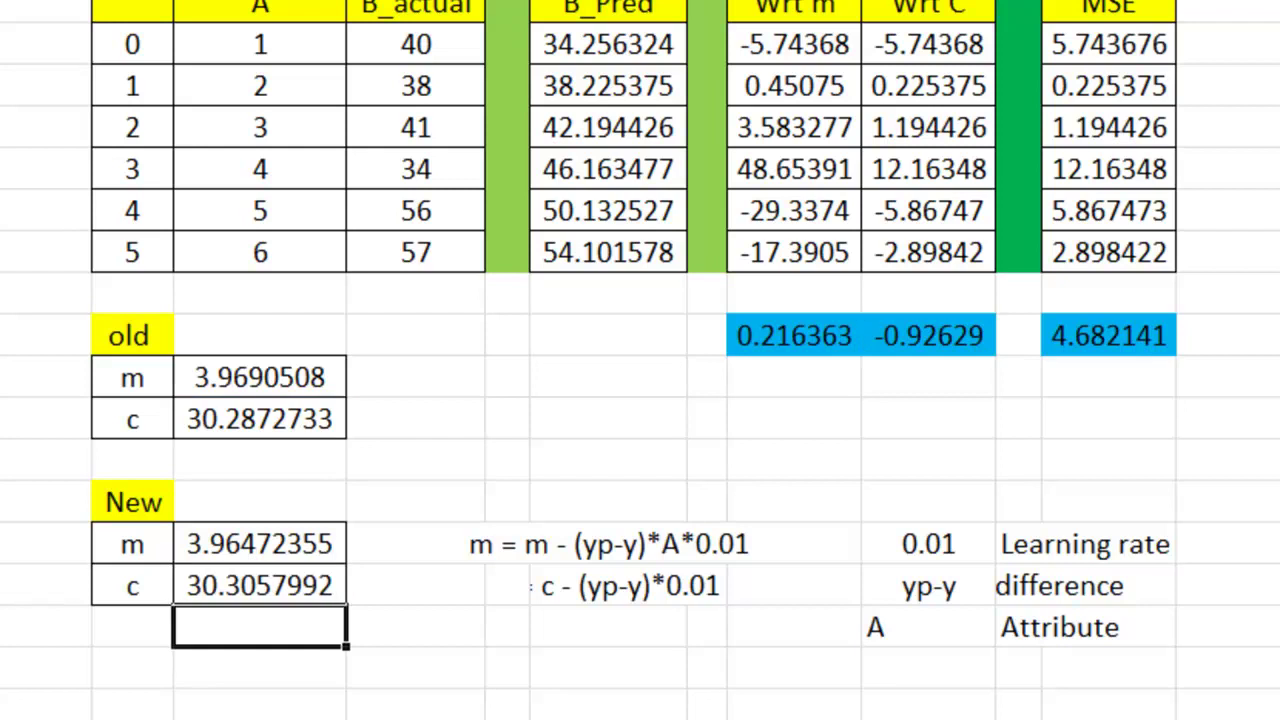
Copy new m and c and paste them as values into old m and c
{"action": "left_click", "coordinate": [313, 543]}
{"action": "left_click_drag", "start_coordinate": [313, 543], "coordinate": [313, 585]}
{"action": "key", "text": "ctrl+c"}
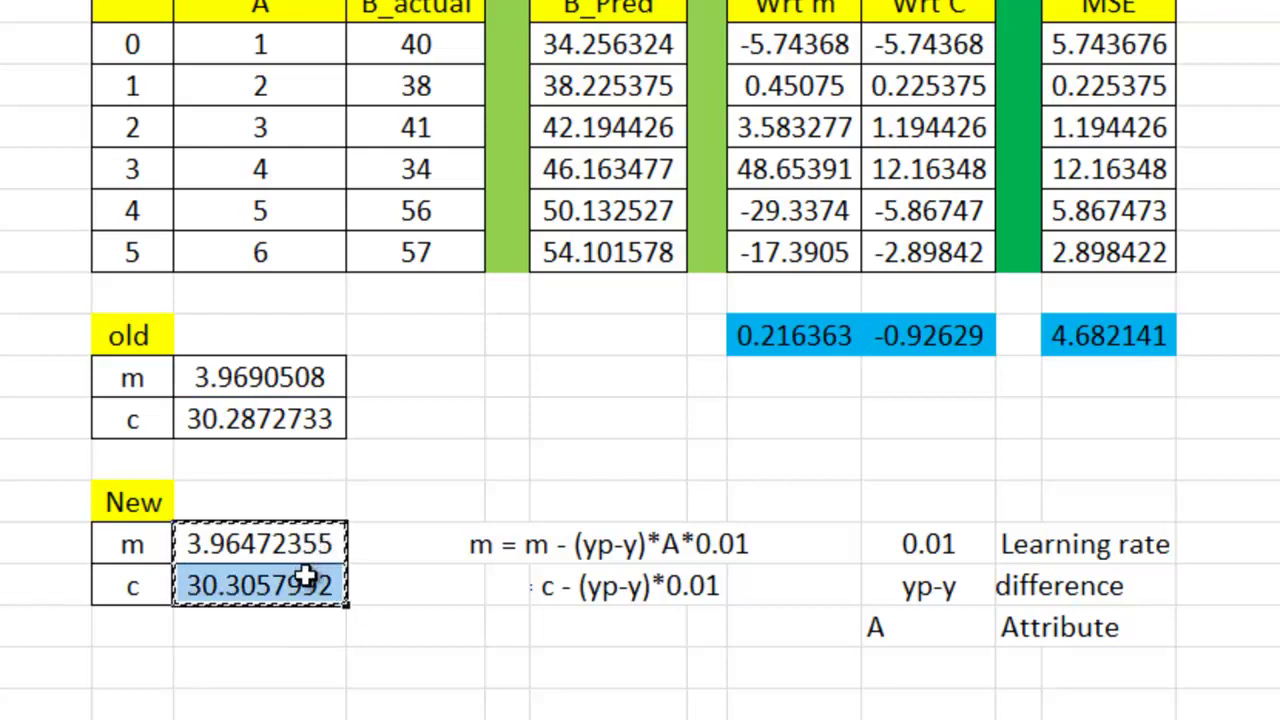
{"action": "left_click", "coordinate": [259, 378]}
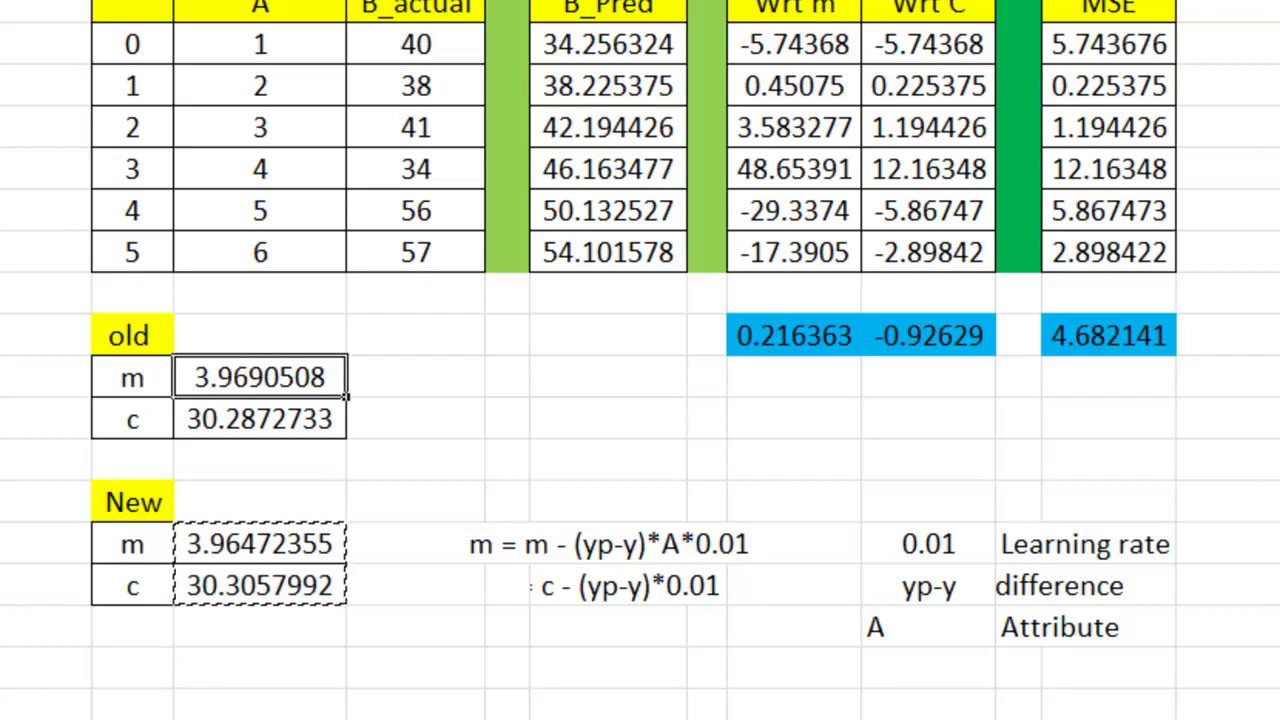
{"action": "key", "text": "shift+F10"}
{"action": "key", "text": "v"}
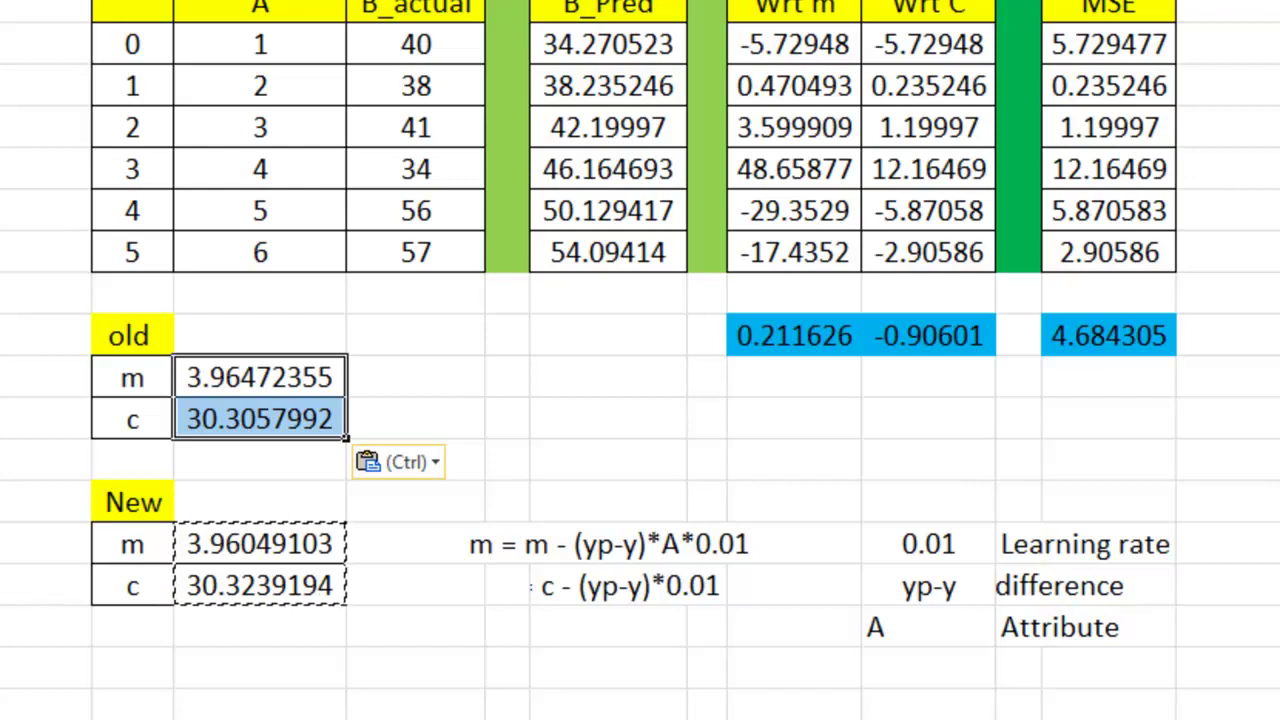
Change the new c formula's step from 0.02 to 0.03, giving c = 30.3329795
{"action": "double_click", "coordinate": [302, 540]}
{"action": "key", "text": "Return"}
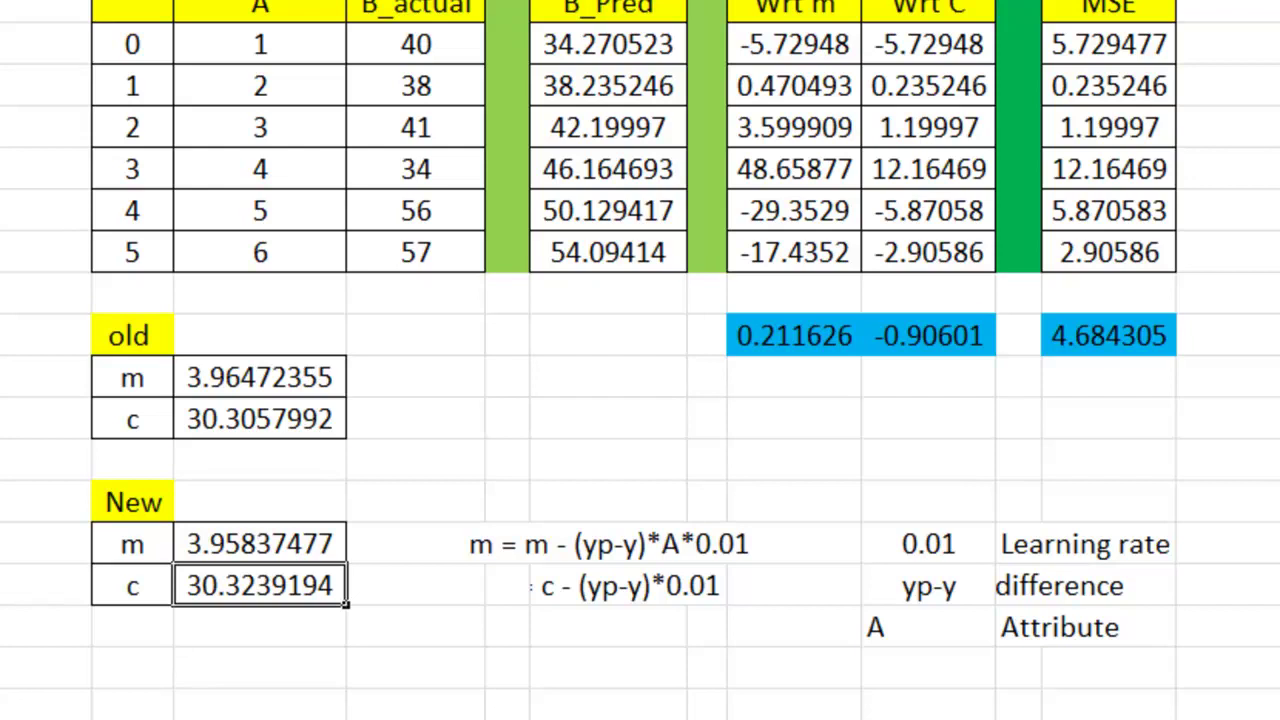
{"action": "key", "text": "F2"}
{"action": "key", "text": "Escape"}
{"action": "key", "text": "F2"}
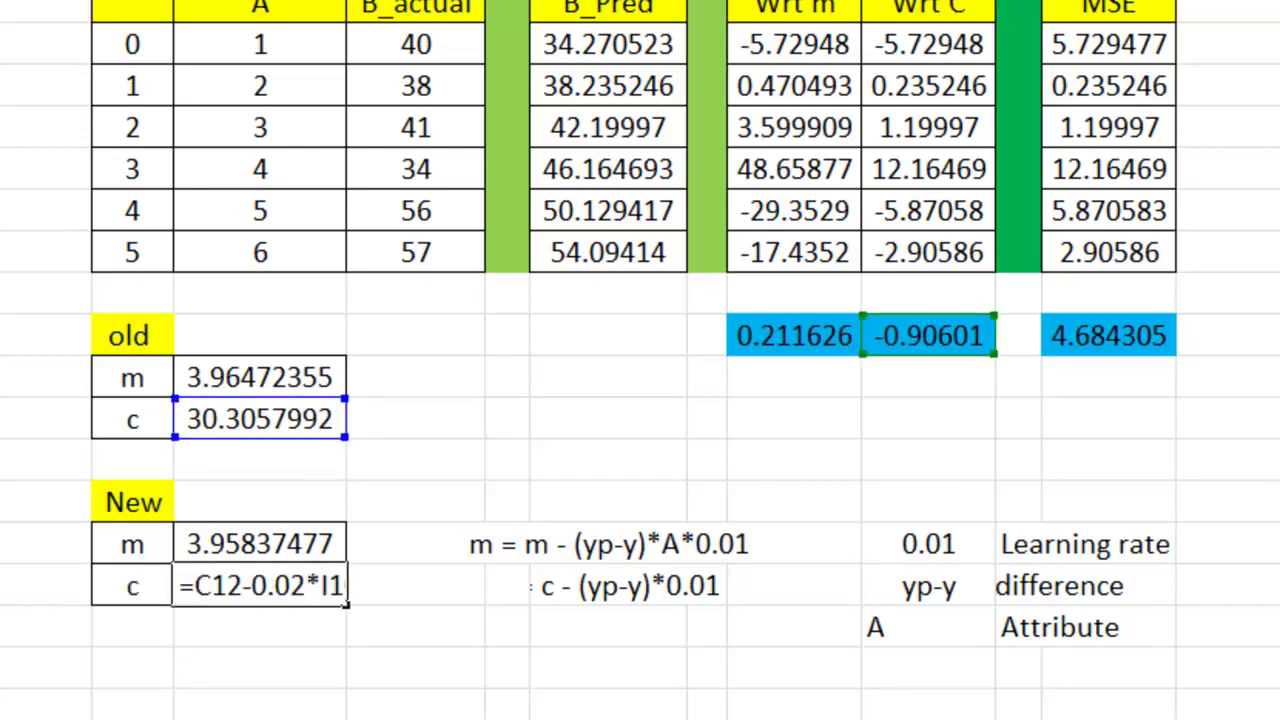
{"action": "key", "text": "BackSpace"}
{"action": "type", "text": "3"}
{"action": "key", "text": "Return"}
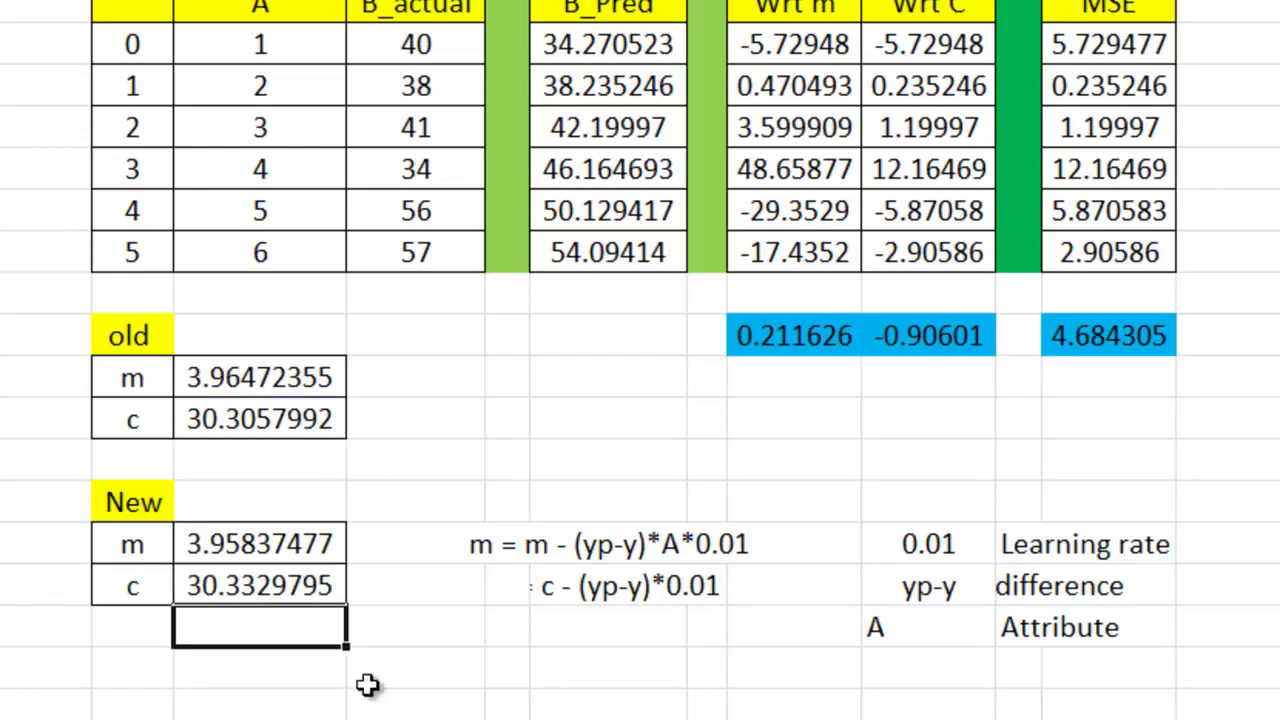
Copy new m and c and paste them as values into old m and c for two iterations
{"action": "left_click_drag", "start_coordinate": [310, 550], "coordinate": [310, 586]}
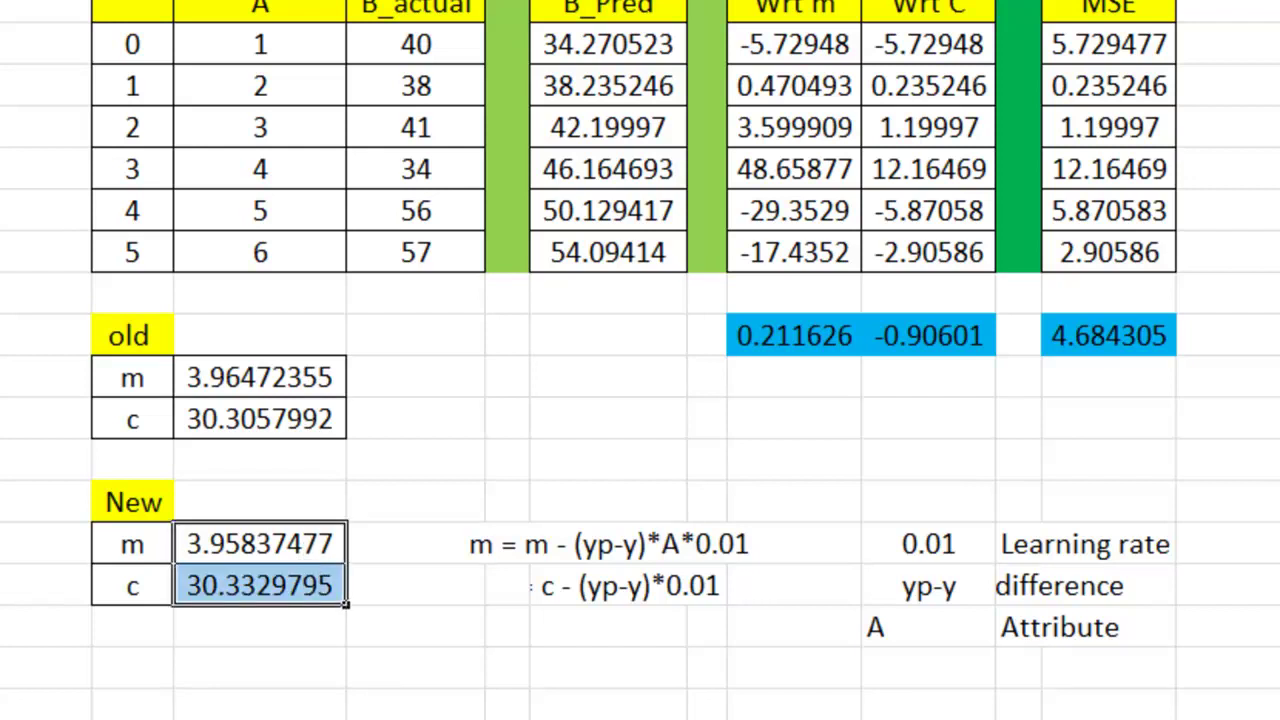
{"action": "key", "text": "ctrl+c"}
{"action": "left_click", "coordinate": [262, 385]}
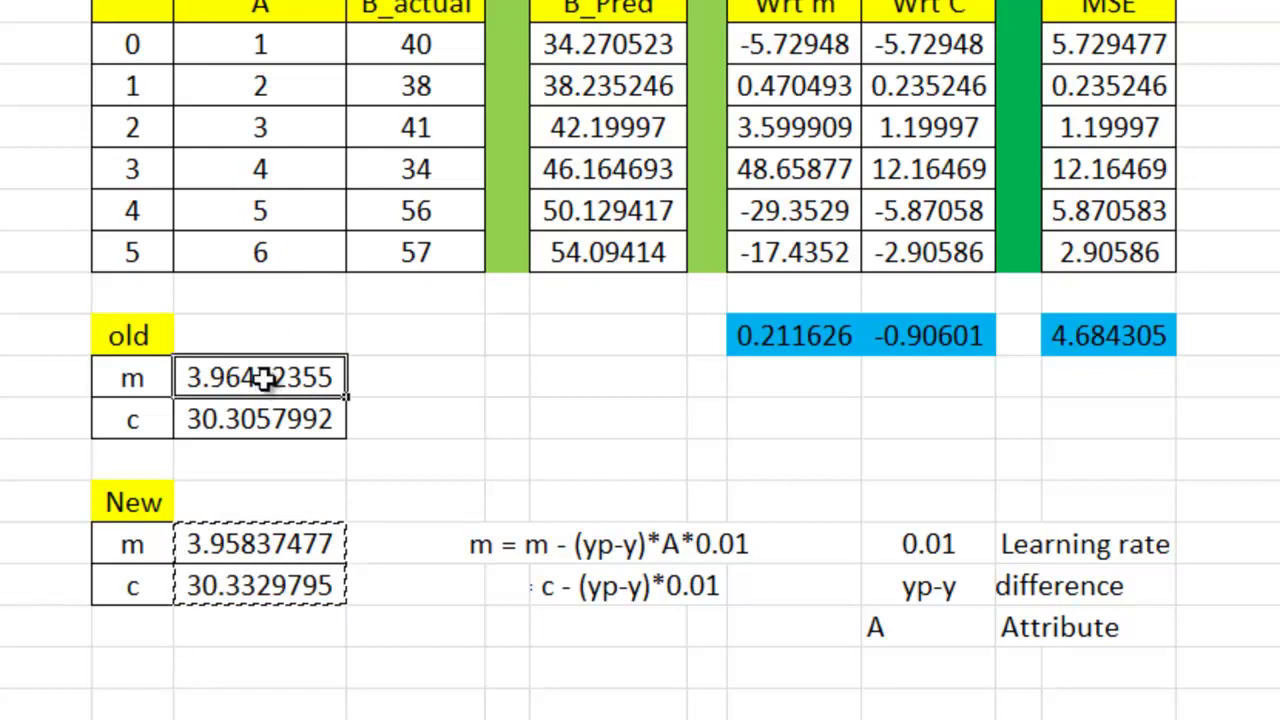
{"action": "key", "text": "alt+h"}
{"action": "key", "text": "v"}
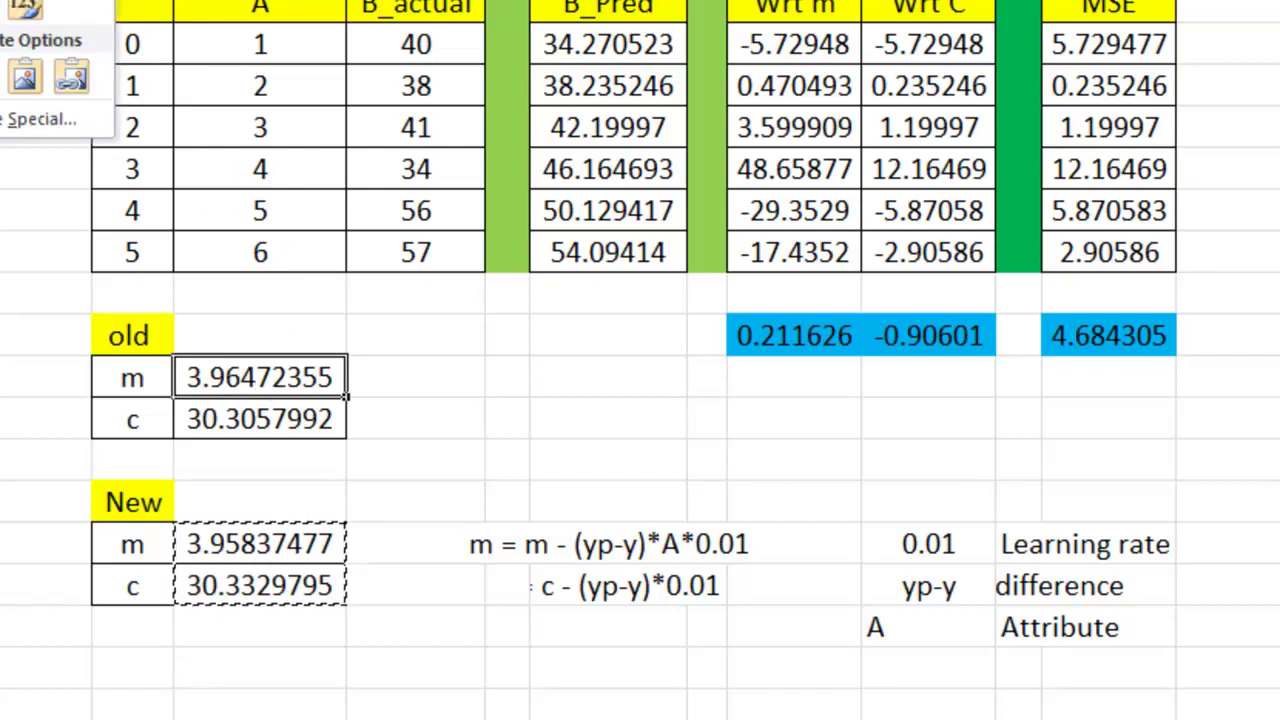
{"action": "key", "text": "v"}
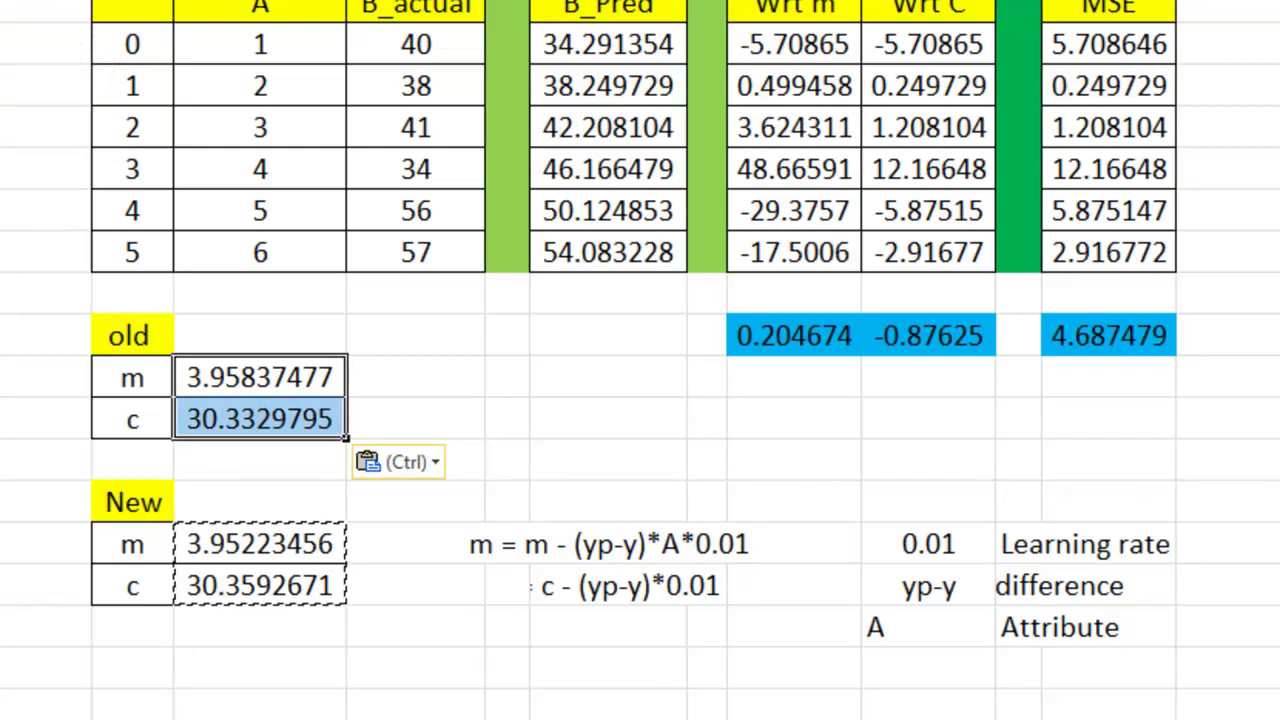
{"action": "left_click", "coordinate": [277, 379]}
{"action": "key", "text": "ctrl"}
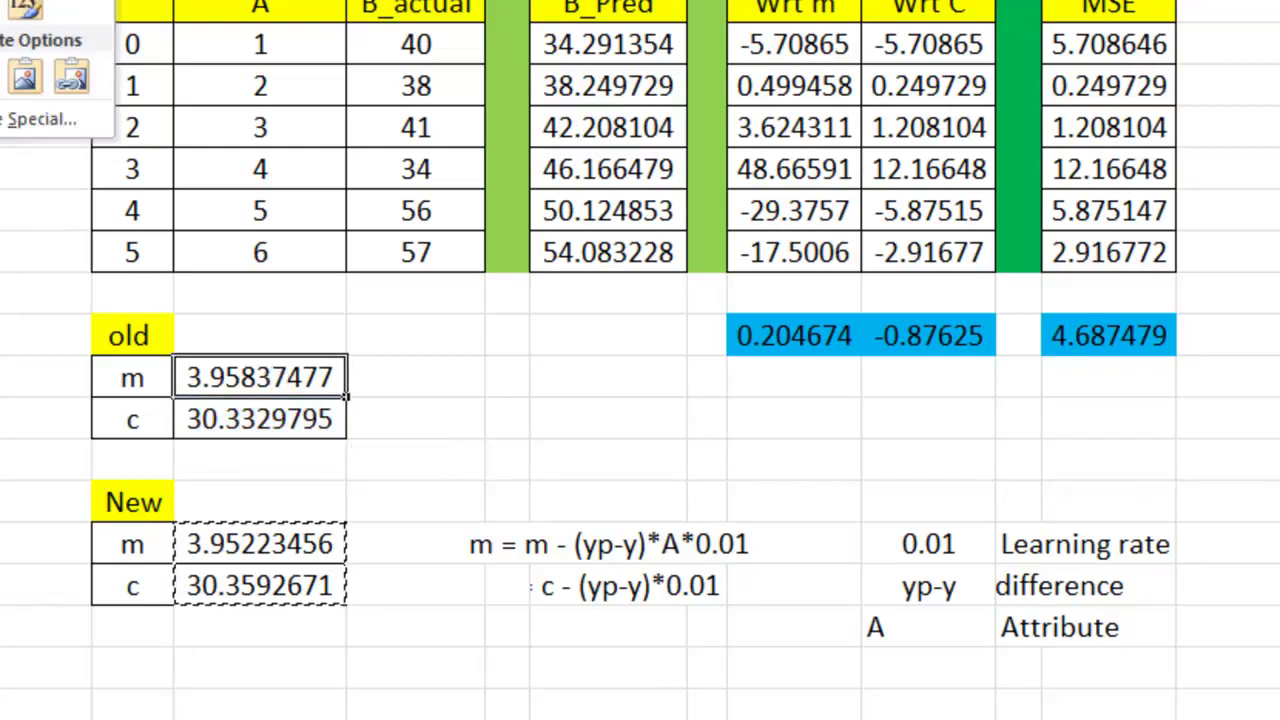
{"action": "key", "text": "v"}
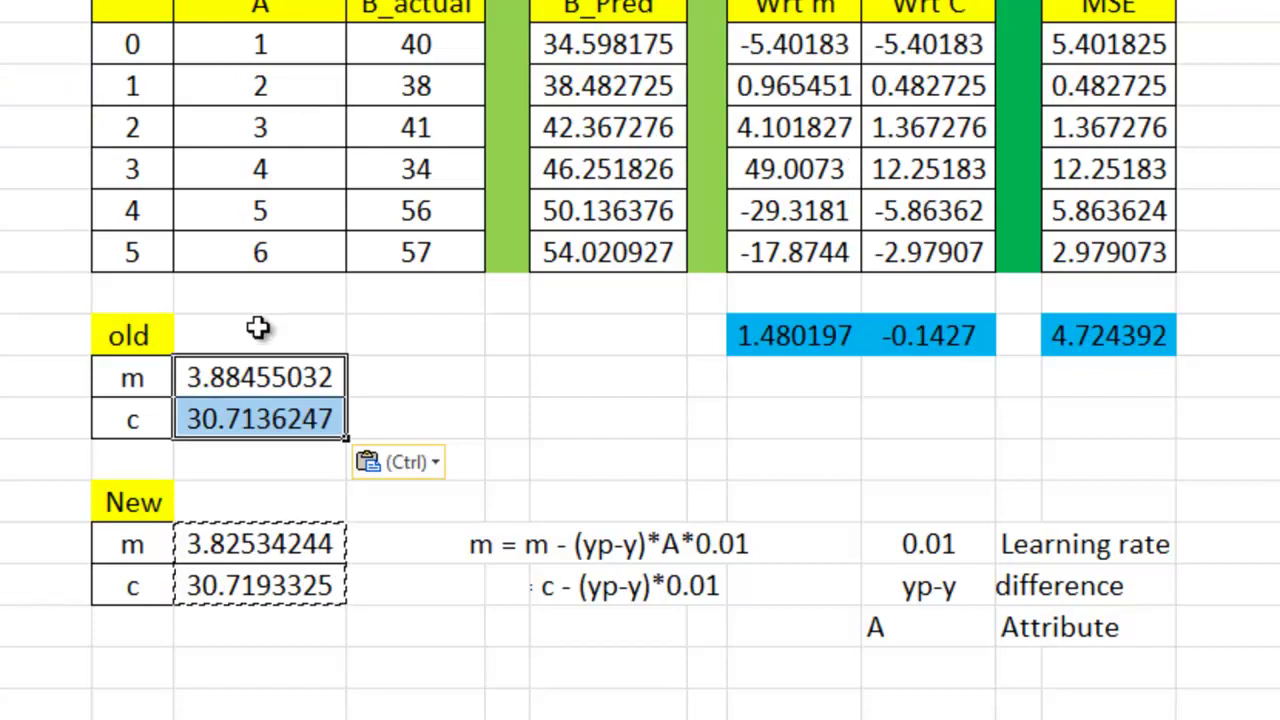
Paste further iterations, undoing an overshoot, leaving old m 3.88455032 and c 30.7136247 at MSE 4.724392
{"action": "left_click", "coordinate": [257, 377]}
{"action": "key", "text": "ctrl"}
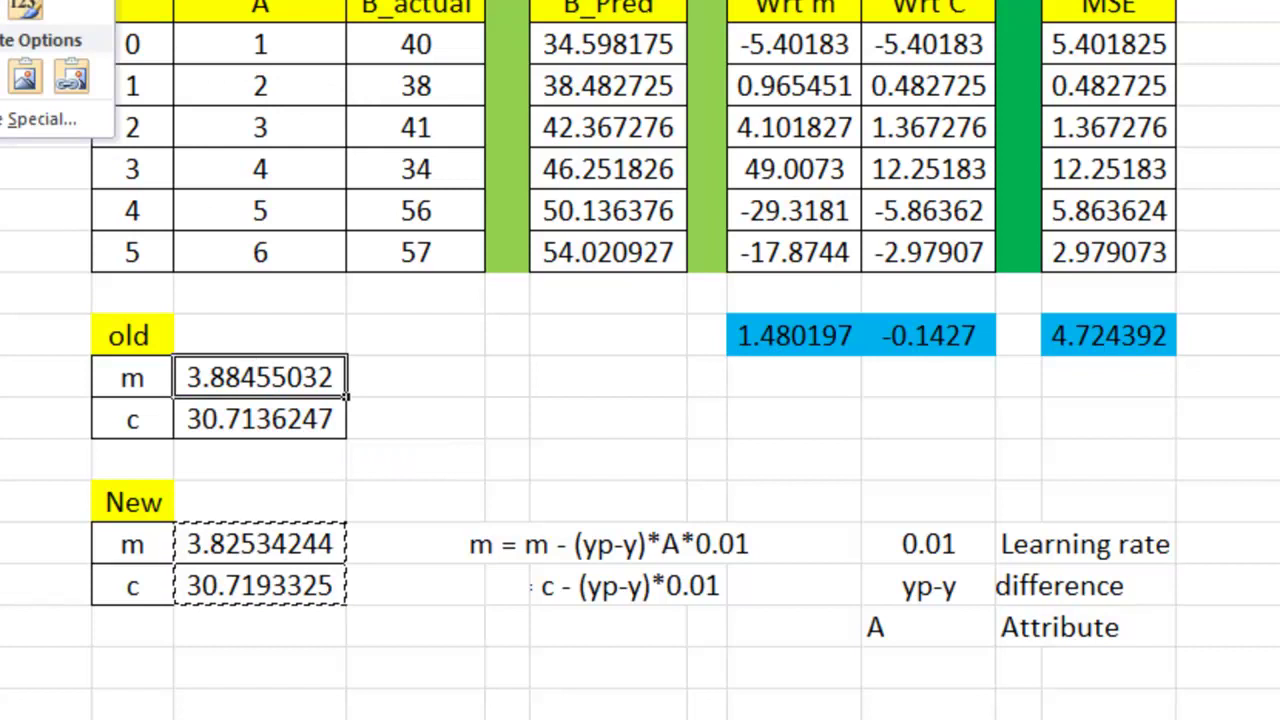
{"action": "key", "text": "v"}
{"action": "left_click", "coordinate": [262, 376]}
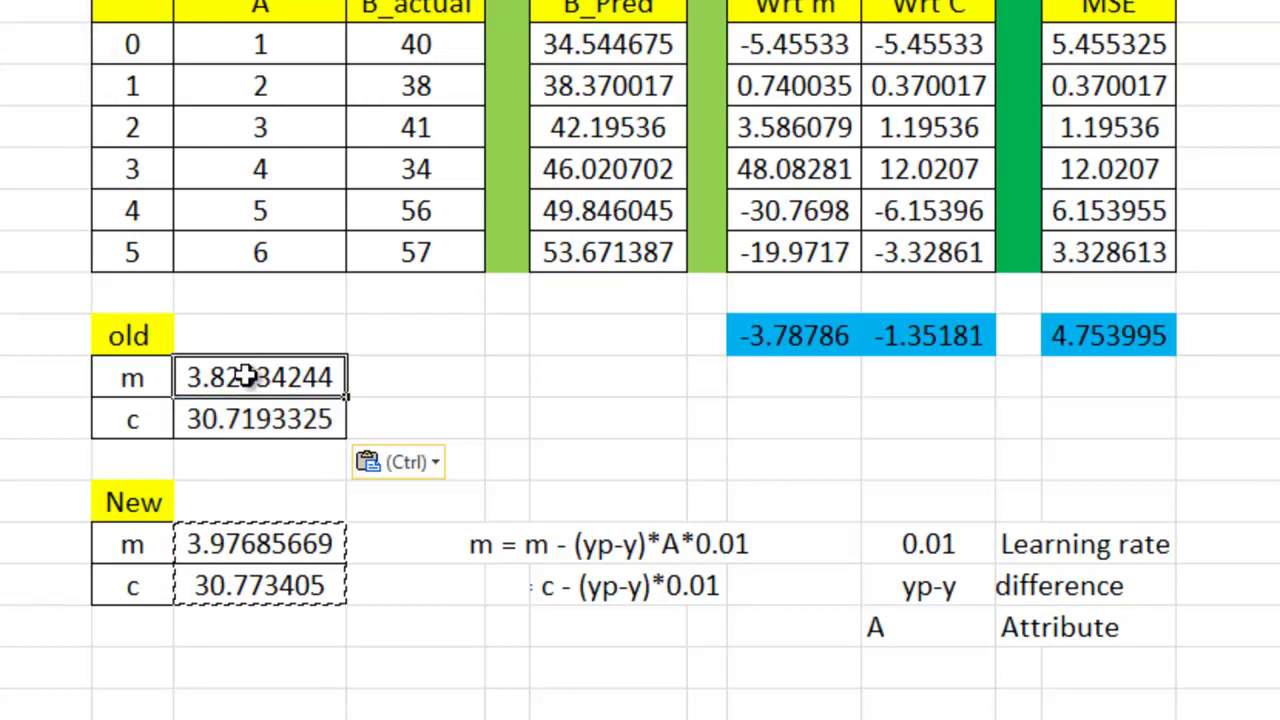
{"action": "key", "text": "ctrl"}
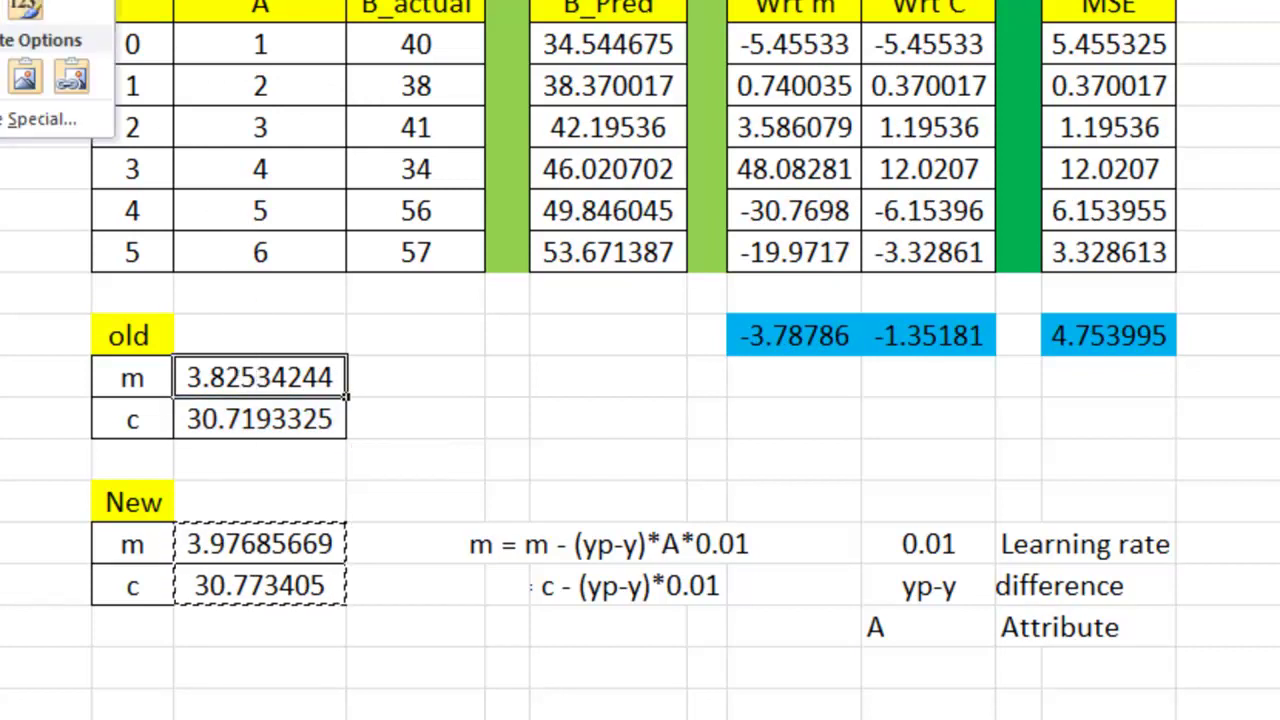
{"action": "key", "text": "v"}
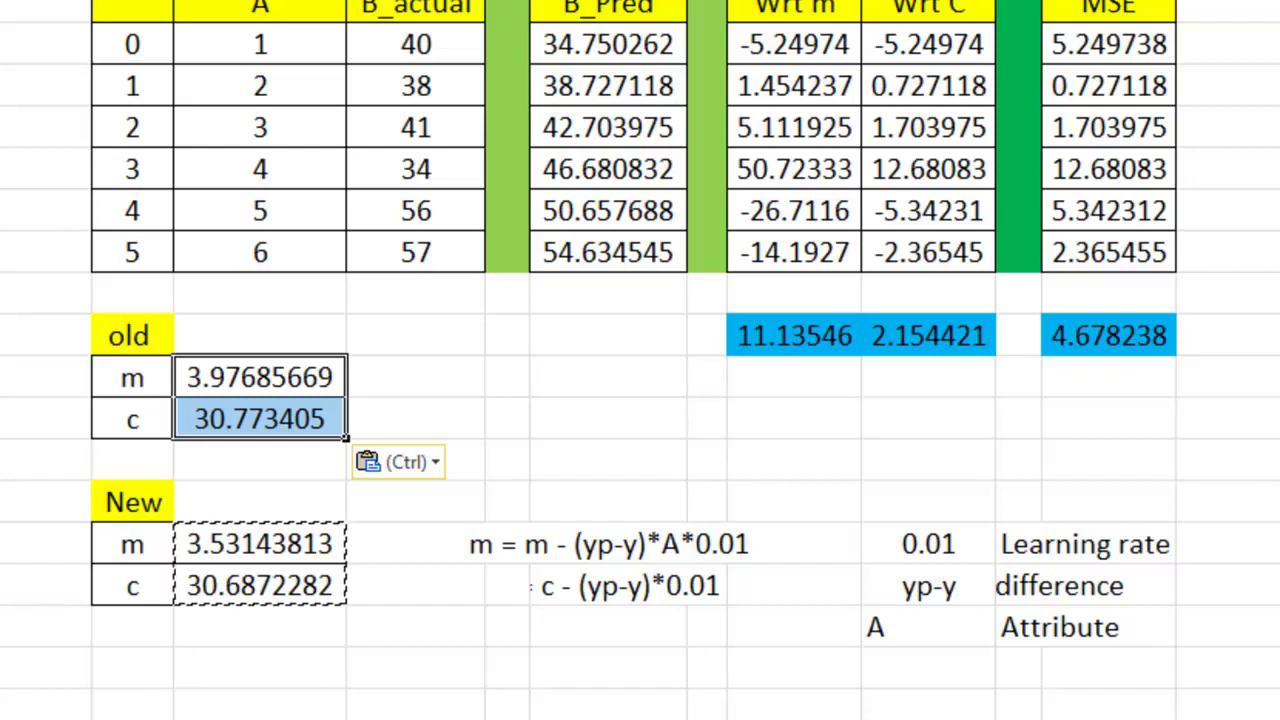
{"action": "key", "text": "ctrl+v"}
{"action": "key", "text": "ctrl+v"}
{"action": "key", "text": "ctrl+z"}
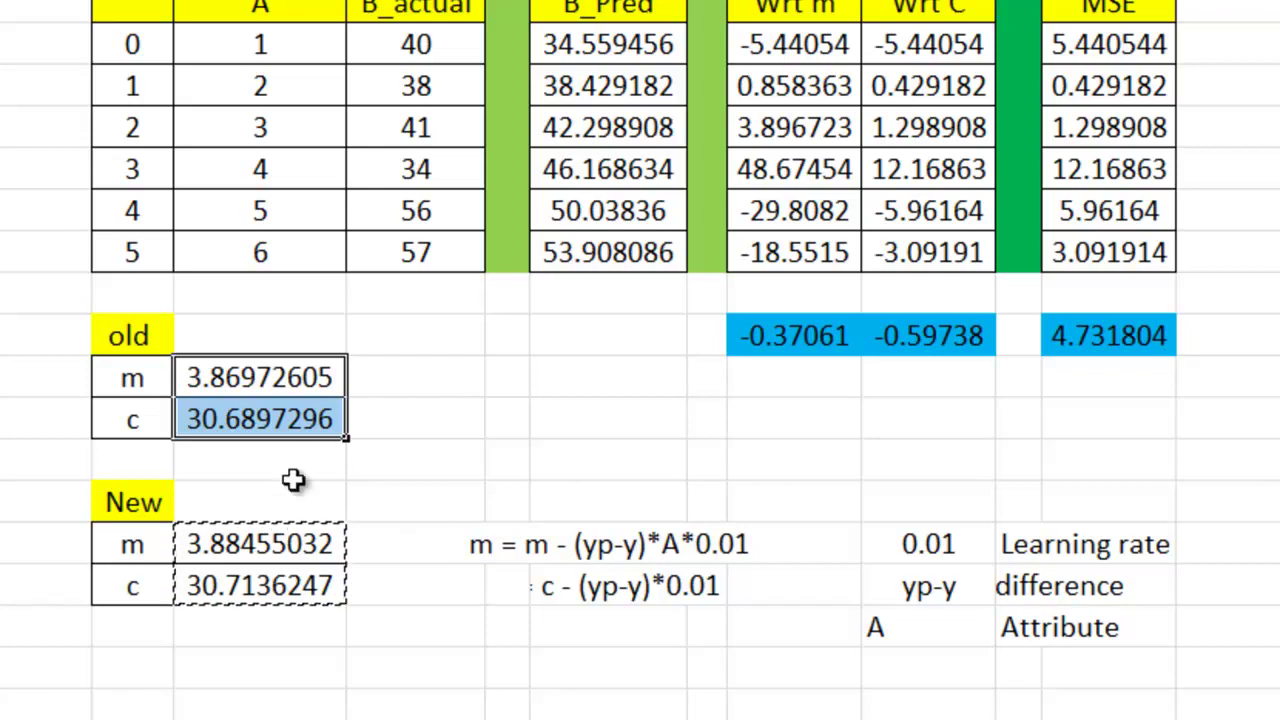
{"action": "left_click", "coordinate": [302, 387]}
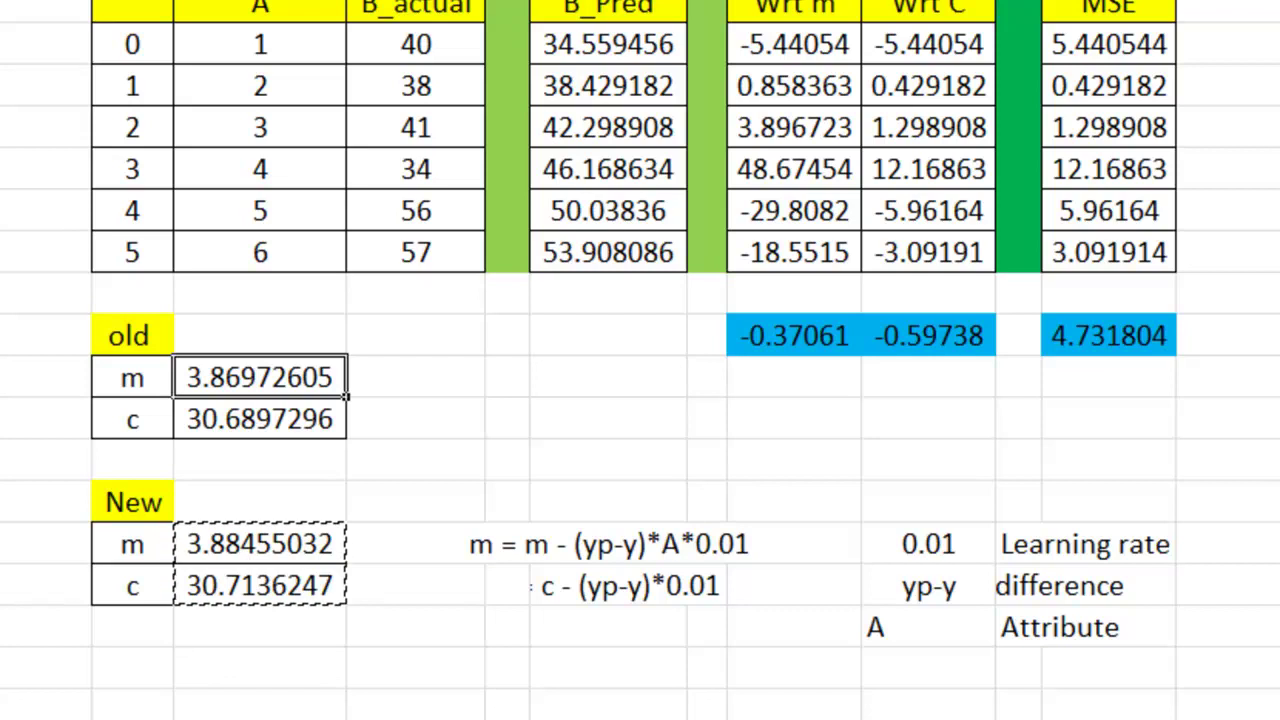
{"action": "left_click", "coordinate": [25, 8]}
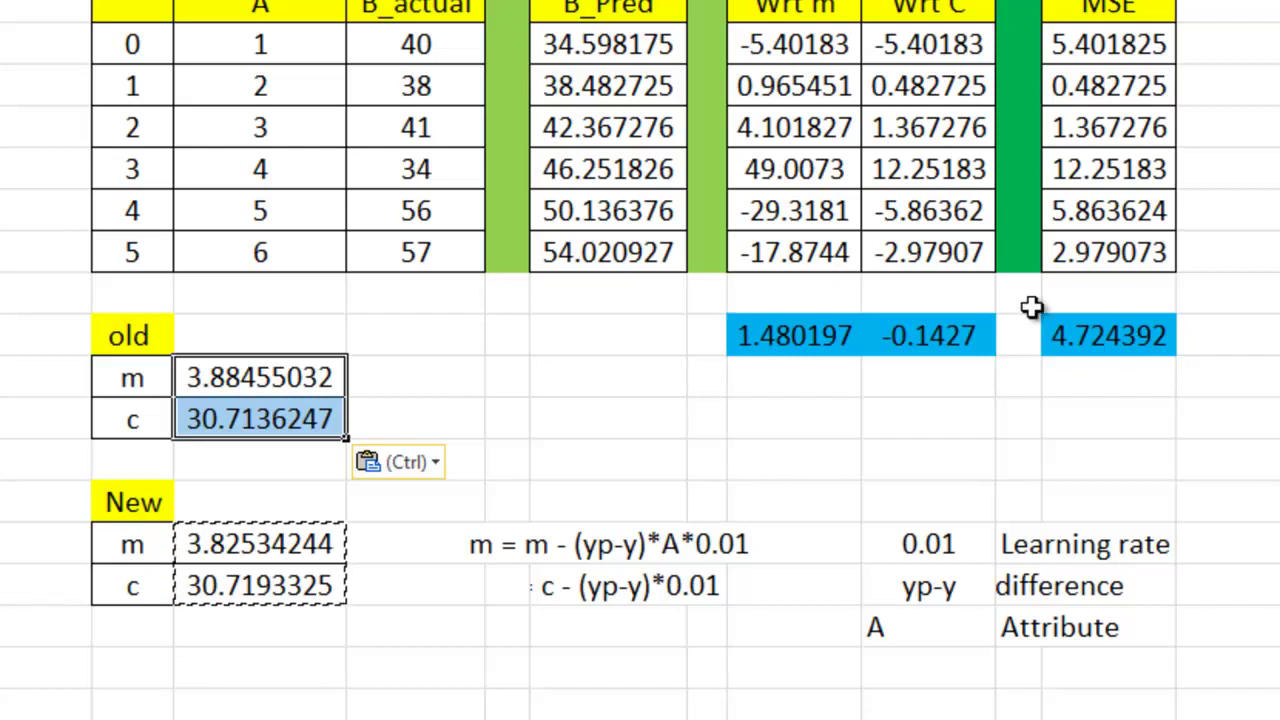
Undo the last iteration and change both new m and new c rates from 0.04 to 0.01
{"action": "key", "text": "ctrl+z"}
{"action": "left_click", "coordinate": [325, 546]}
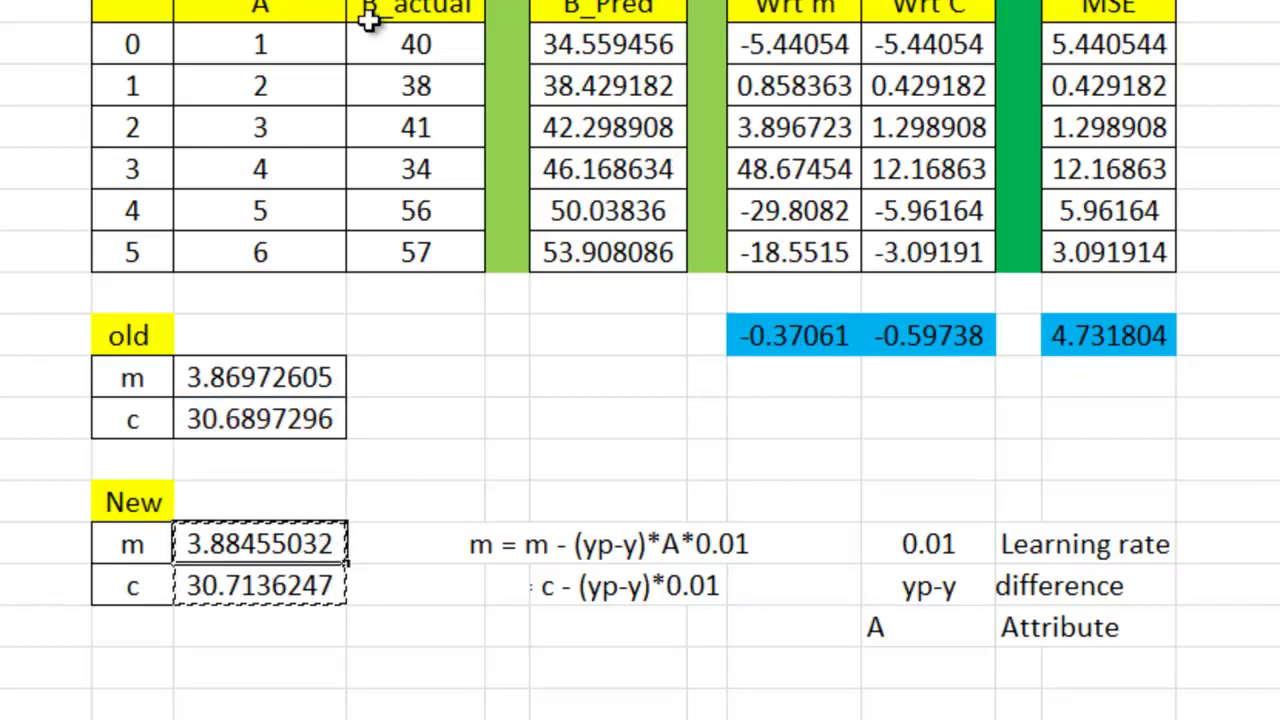
{"action": "key", "text": "F2"}
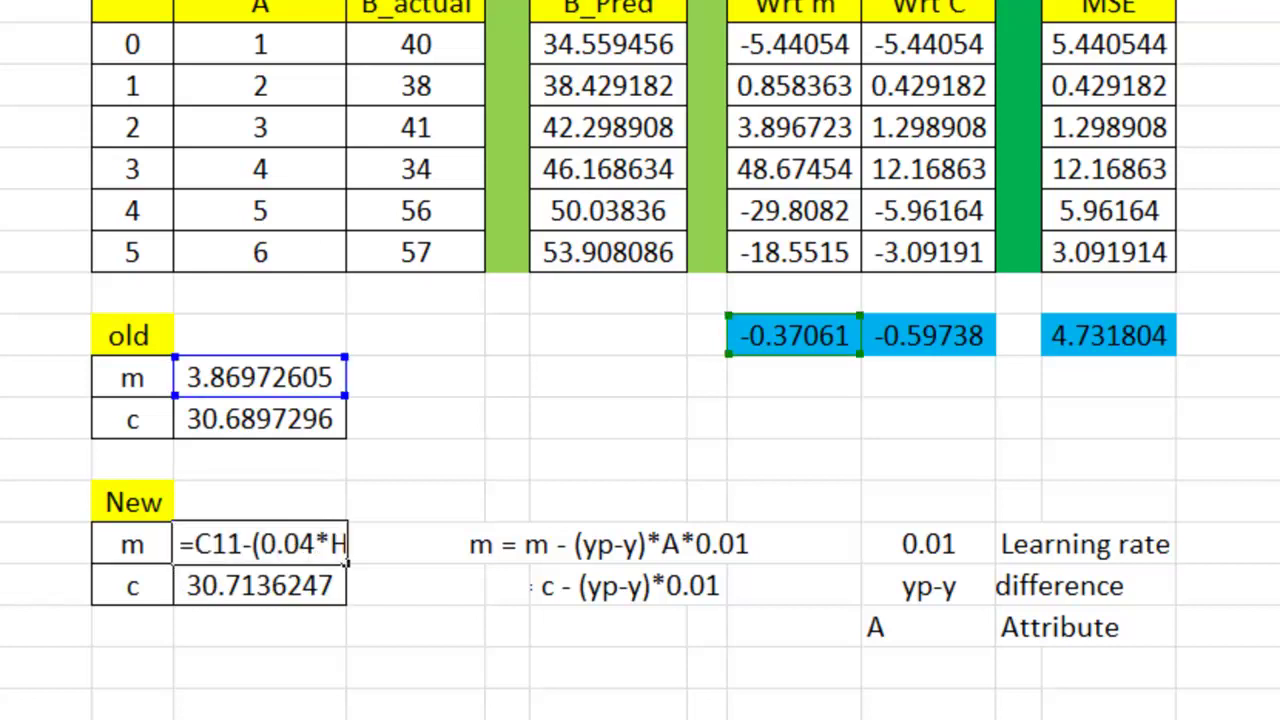
{"action": "key", "text": "BackSpace"}
{"action": "type", "text": "1"}
{"action": "key", "text": "Return"}
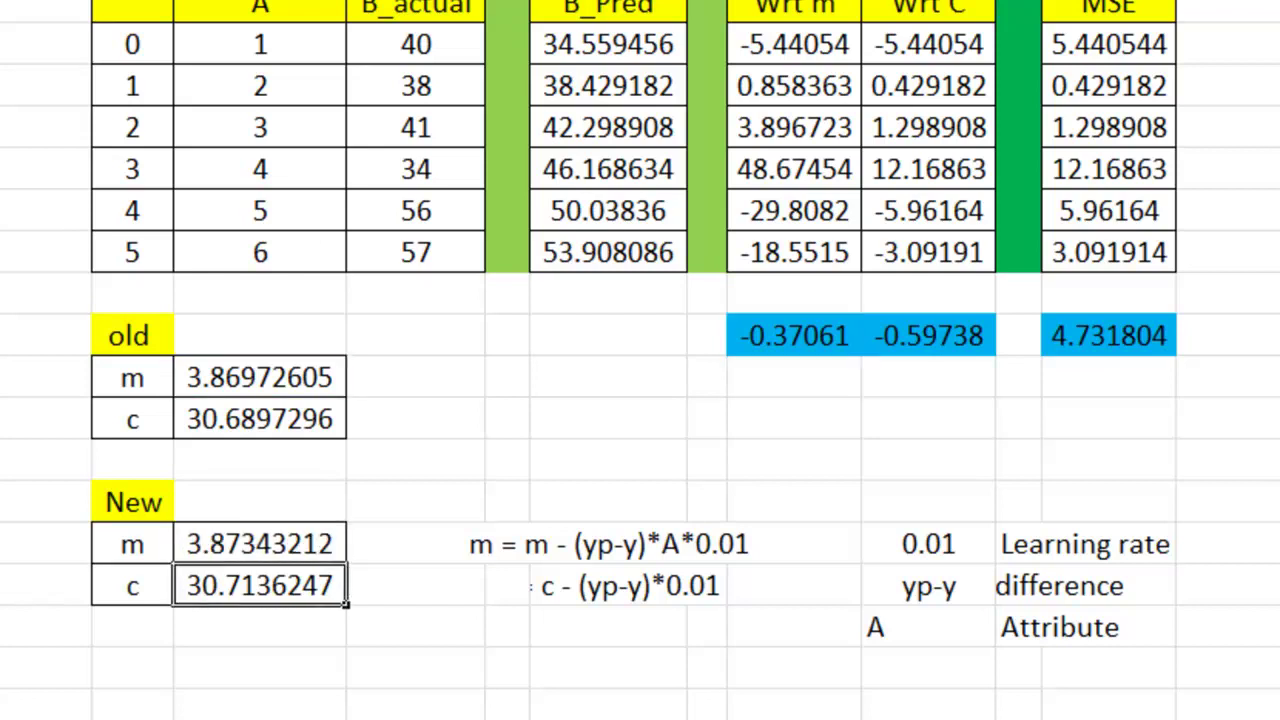
{"action": "key", "text": "F2"}
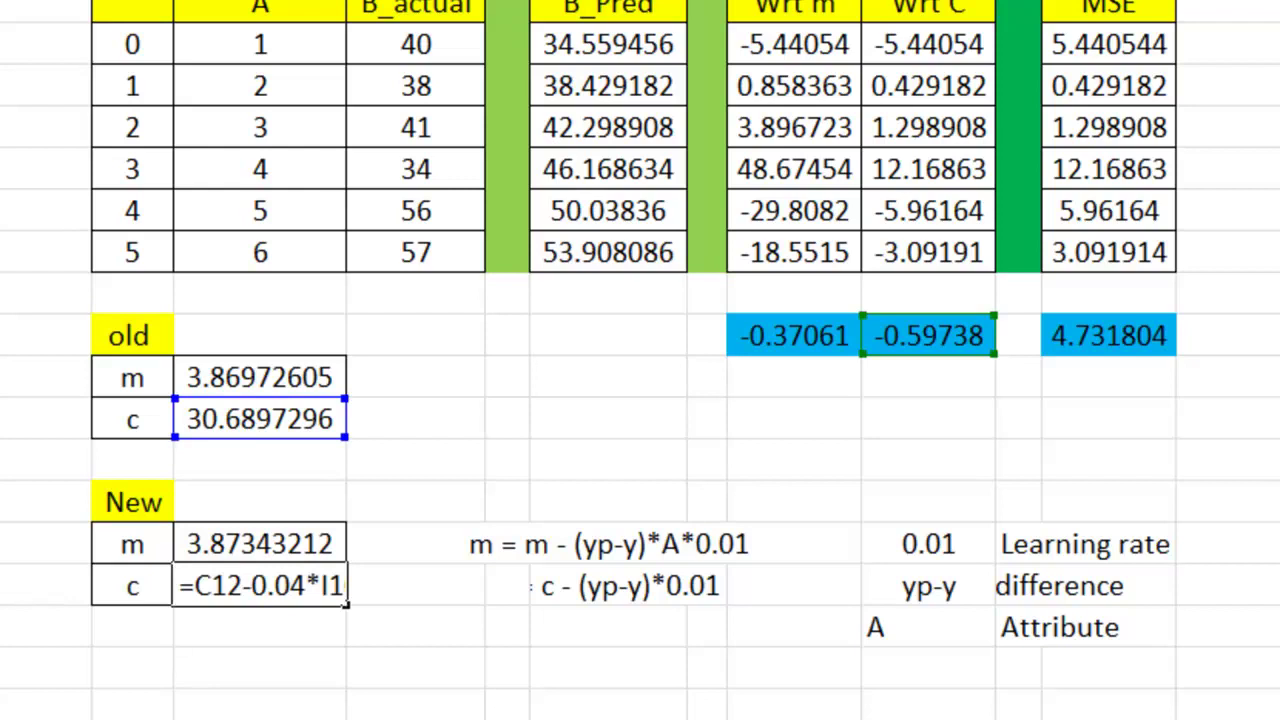
{"action": "key", "text": "BackSpace"}
{"action": "type", "text": "1"}
{"action": "key", "text": "Return"}
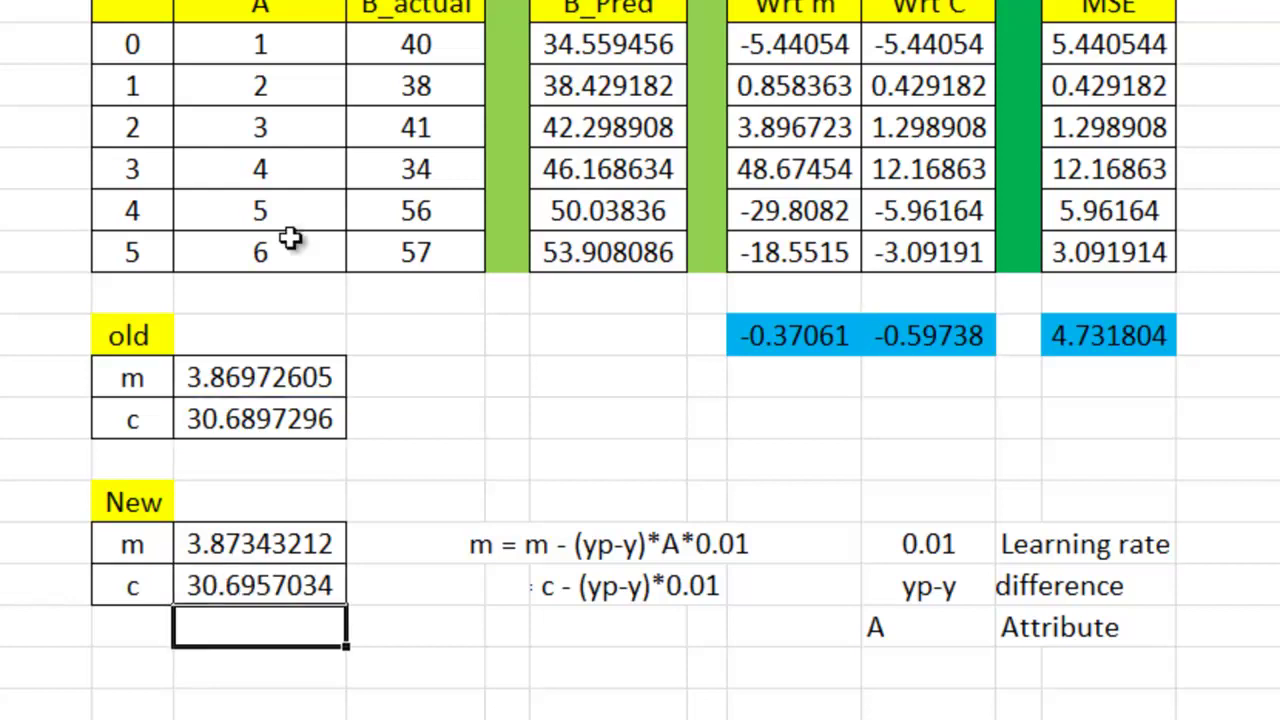
Copy new m and c into old m and c, giving 3.8268765 and 30.8986069, MSE 4.753228
{"action": "left_click_drag", "start_coordinate": [287, 543], "coordinate": [289, 586]}
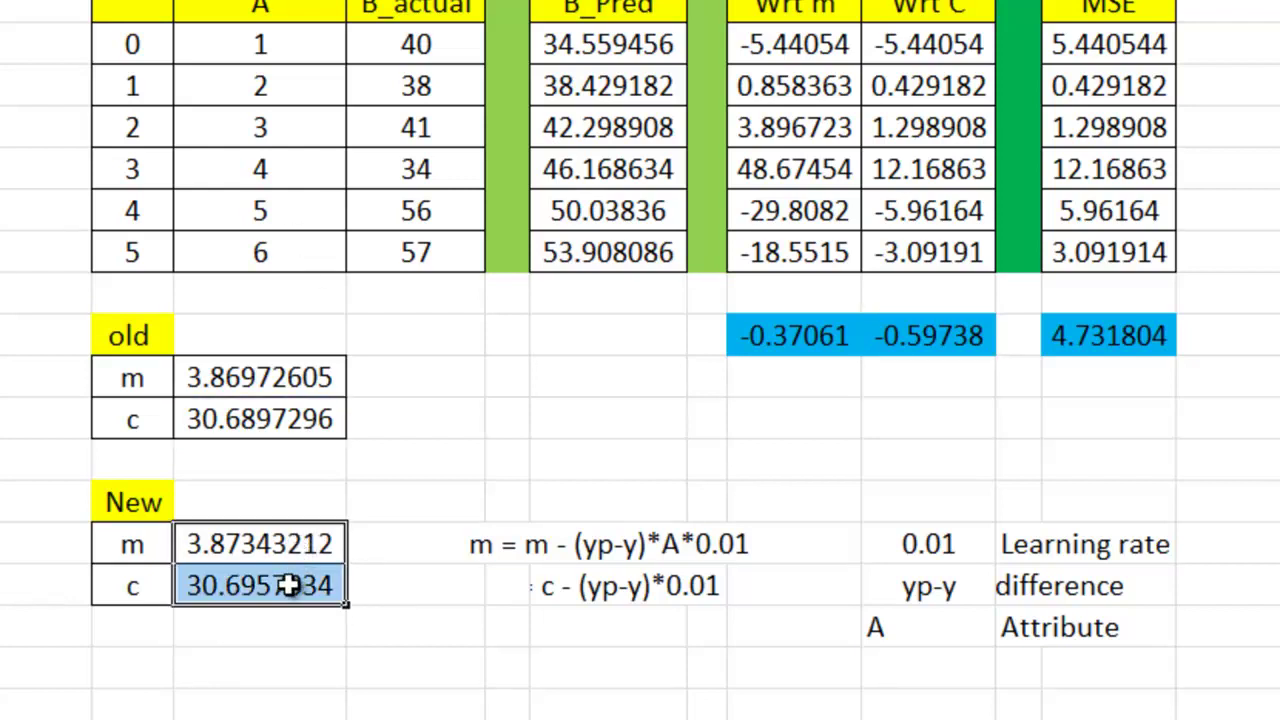
{"action": "key", "text": "ctrl+c"}
{"action": "key", "text": "Up"}
{"action": "key", "text": "Up"}
{"action": "key", "text": "Up"}
{"action": "key", "text": "Up"}
{"action": "key", "text": "ctrl+v"}
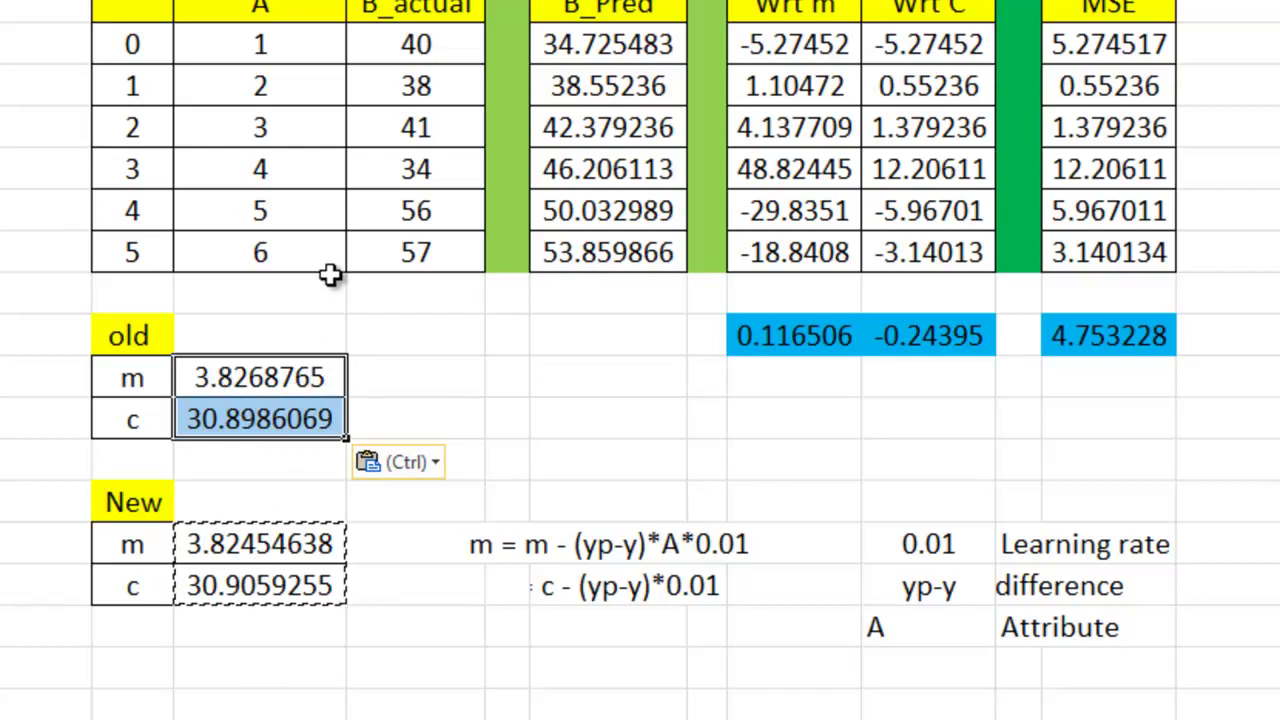
{"action": "left_click", "coordinate": [328, 377]}
{"action": "left_click_drag", "start_coordinate": [328, 377], "coordinate": [328, 419]}
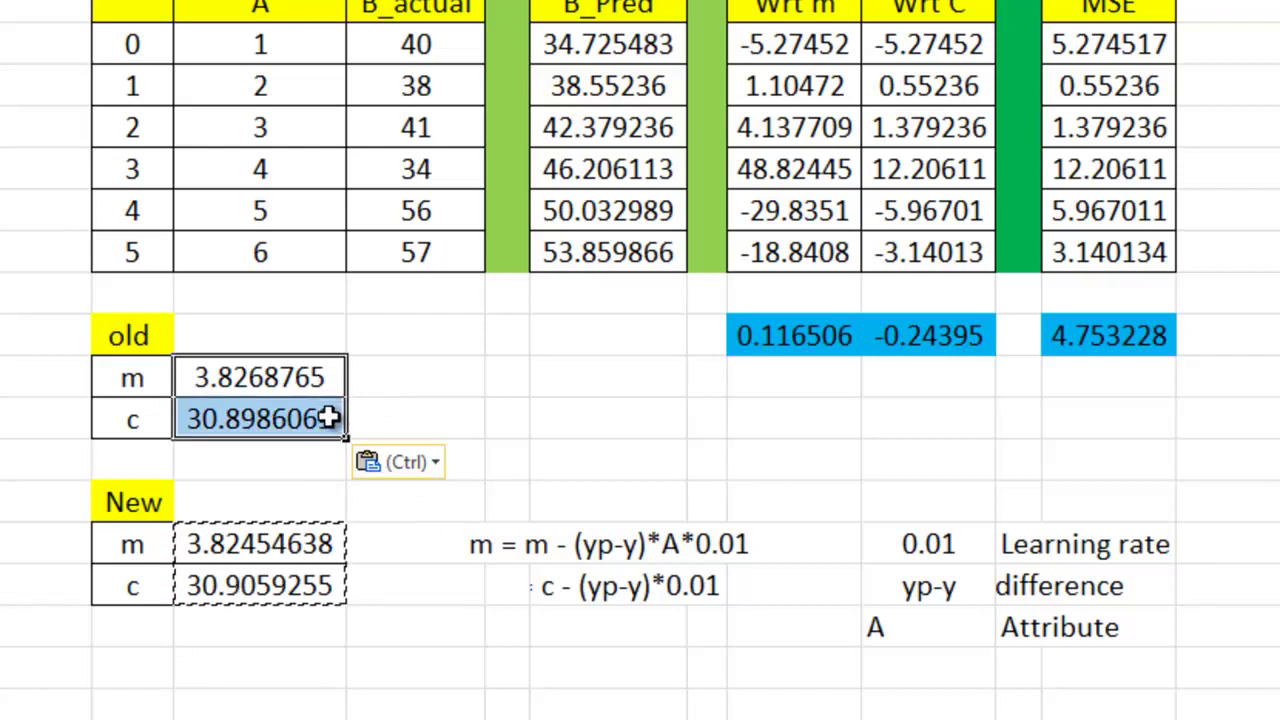